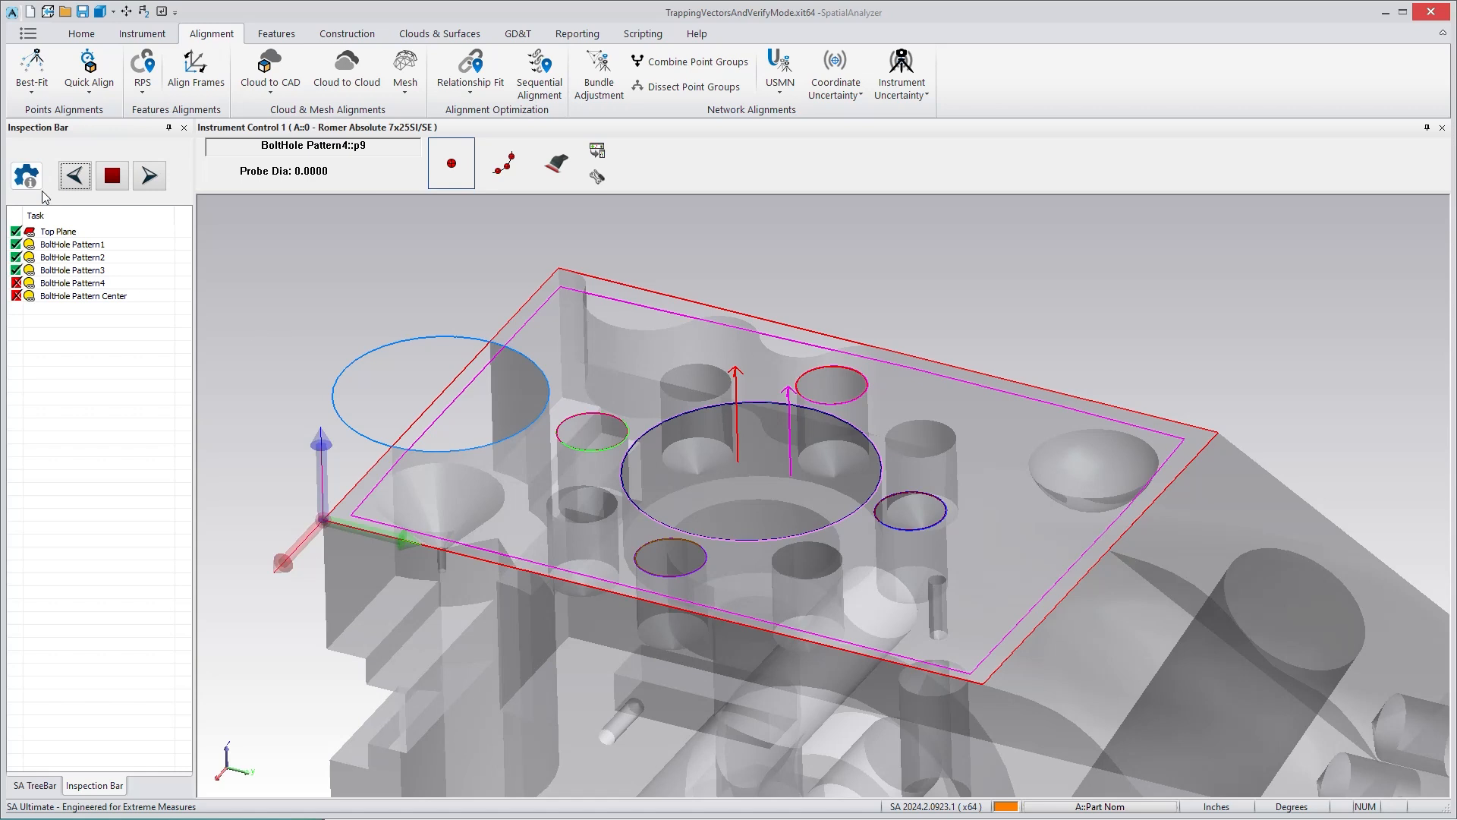
# Review the Inspection Identification fields without changing them and disable Verify Results Mode in the part inspection settings
pyautogui.click(27, 176)
pyautogui.moveTo(645, 332); pyautogui.dragTo(299, 236)
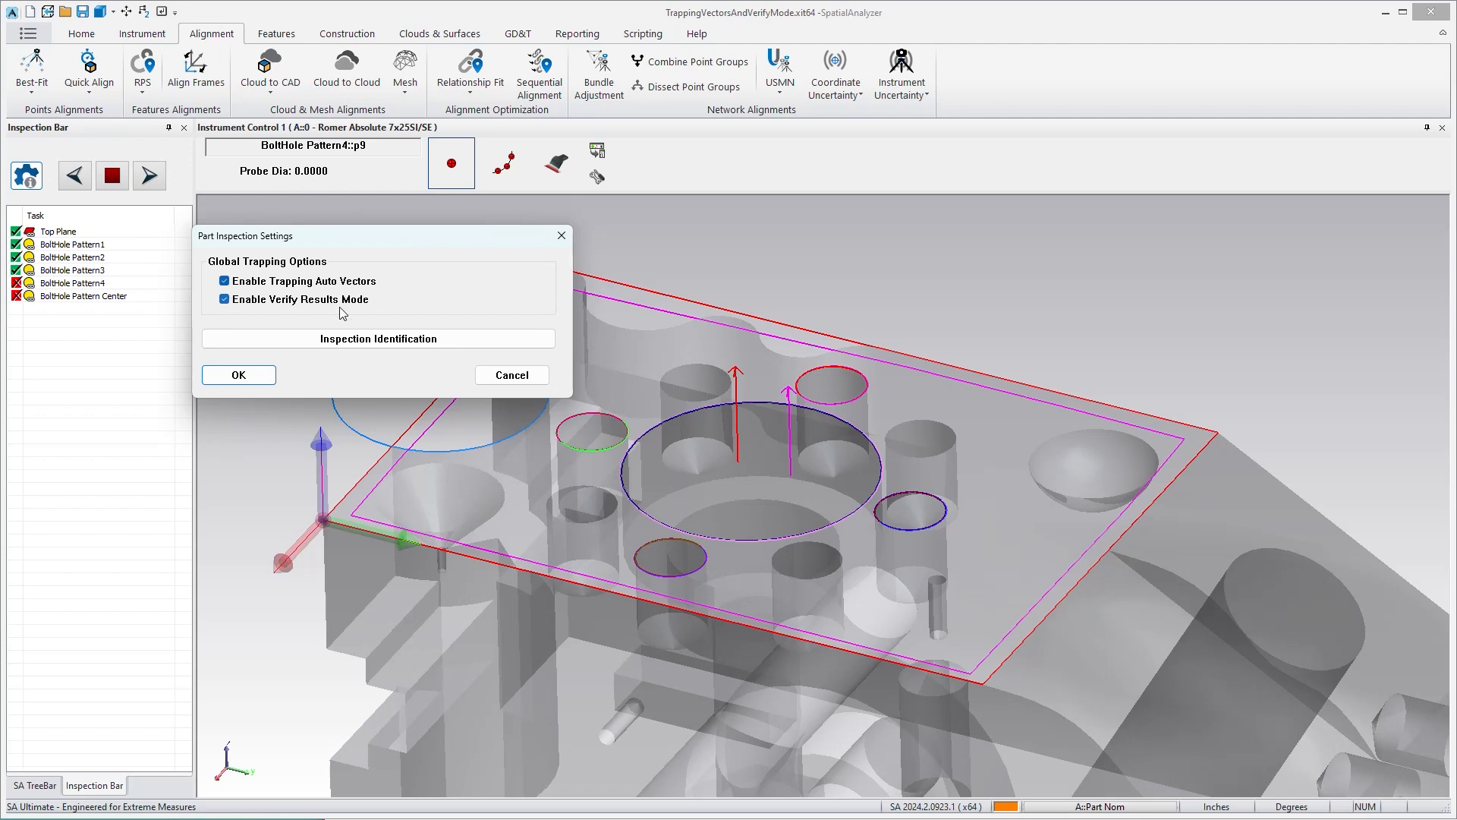
pyautogui.click(356, 346)
pyautogui.moveTo(357, 182); pyautogui.dragTo(591, 317)
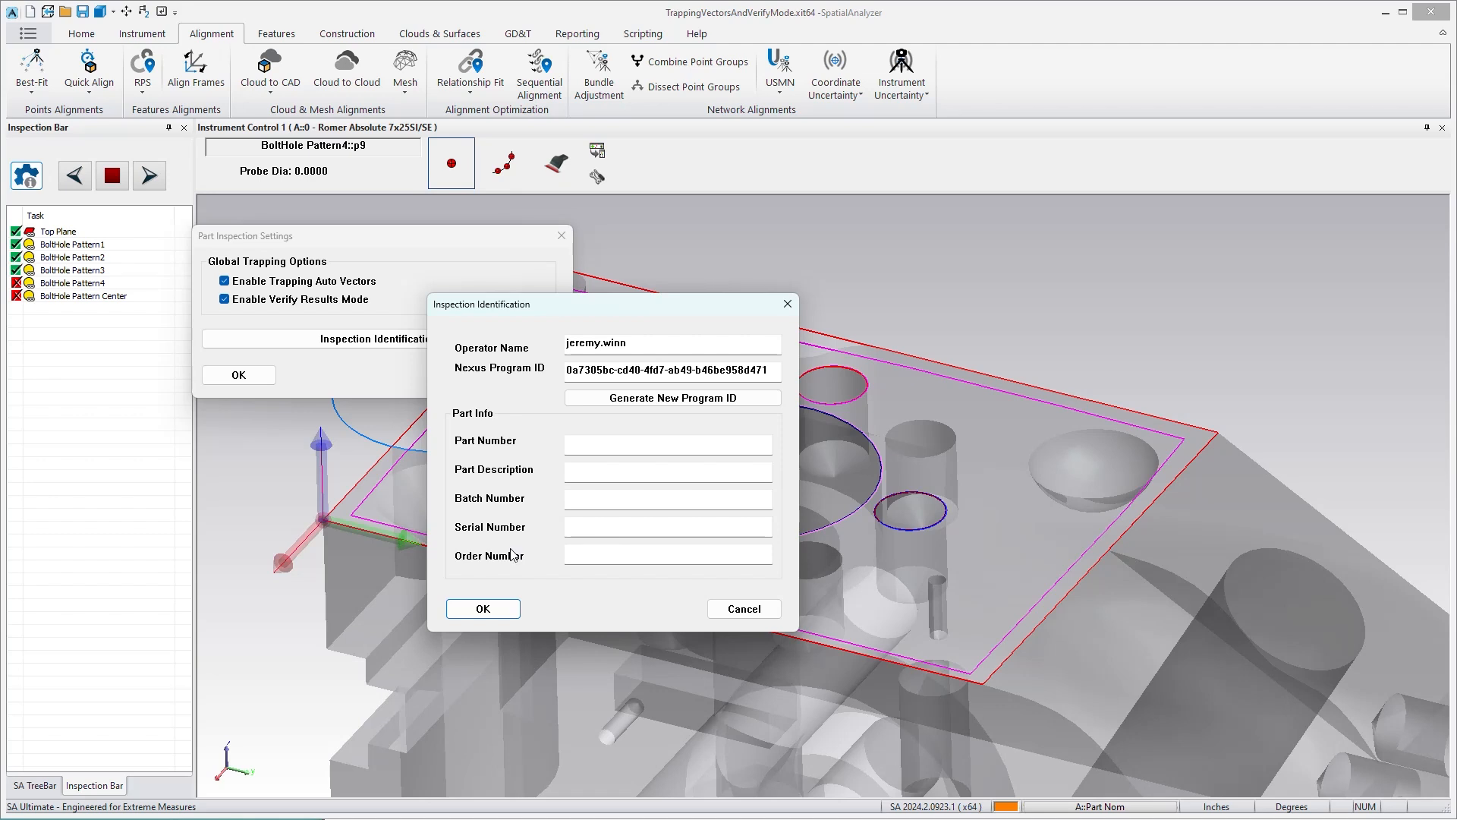
pyautogui.click(722, 605)
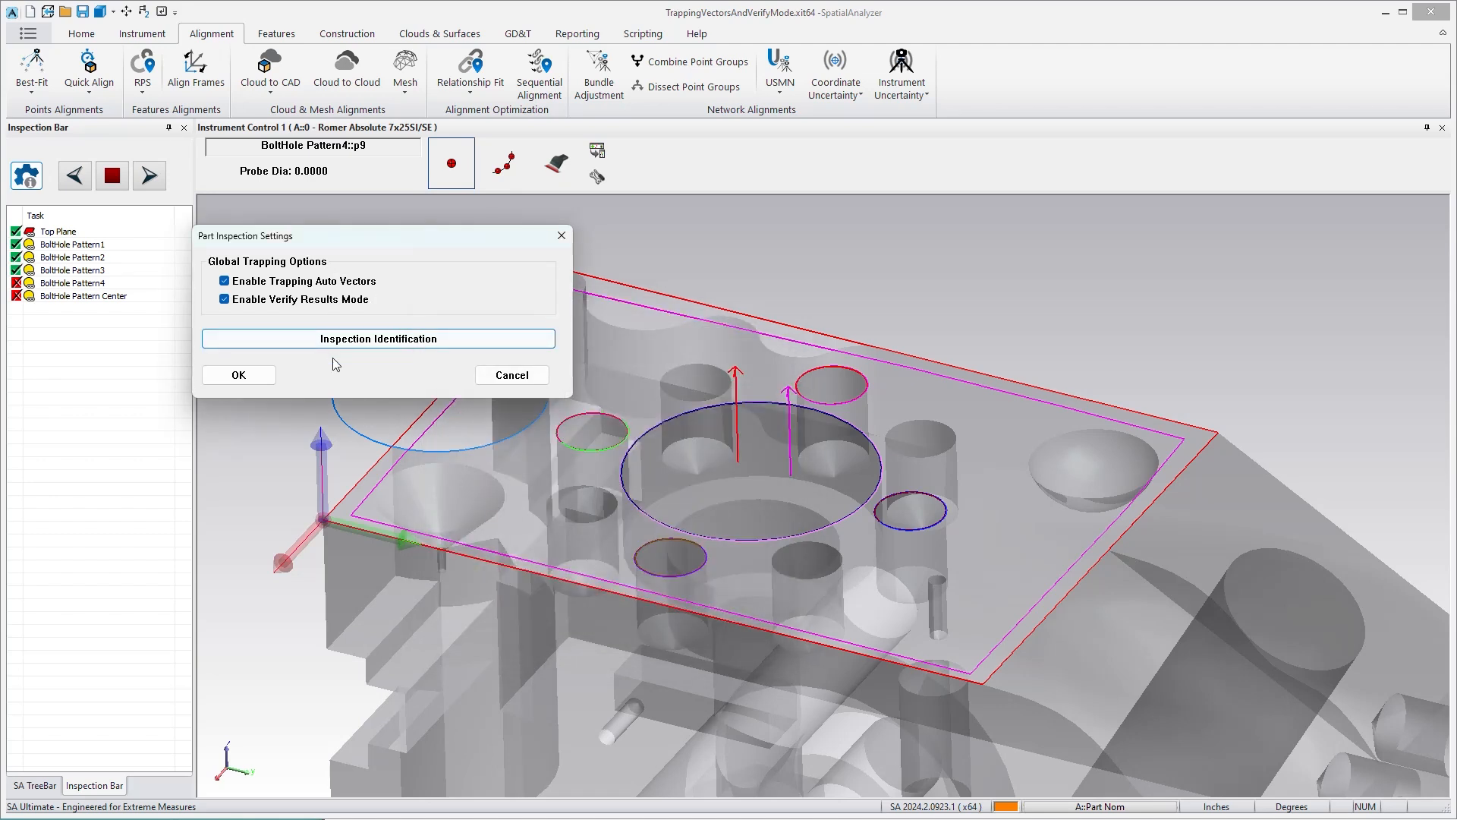
pyautogui.click(237, 300)
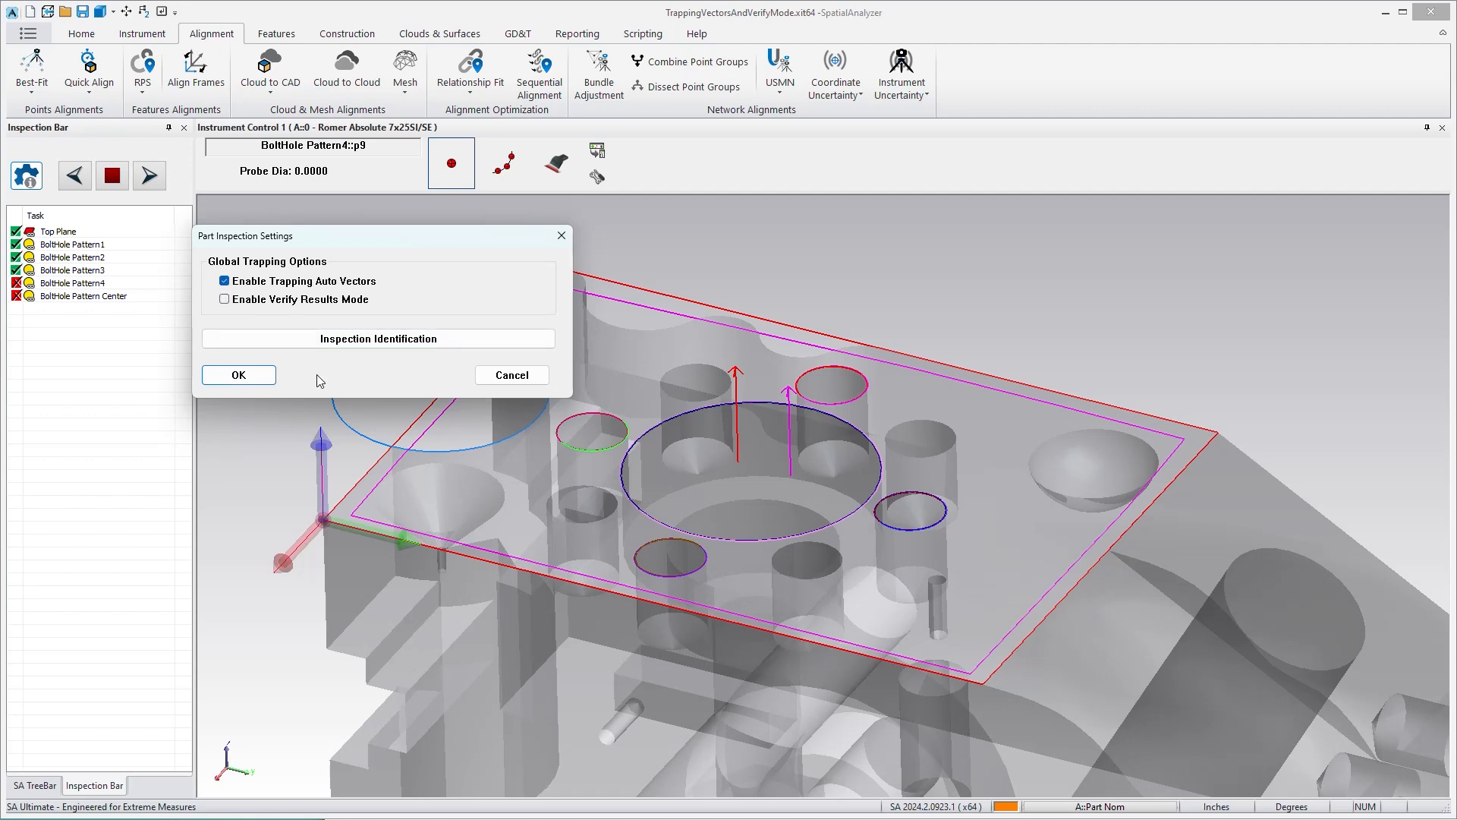
pyautogui.click(243, 375)
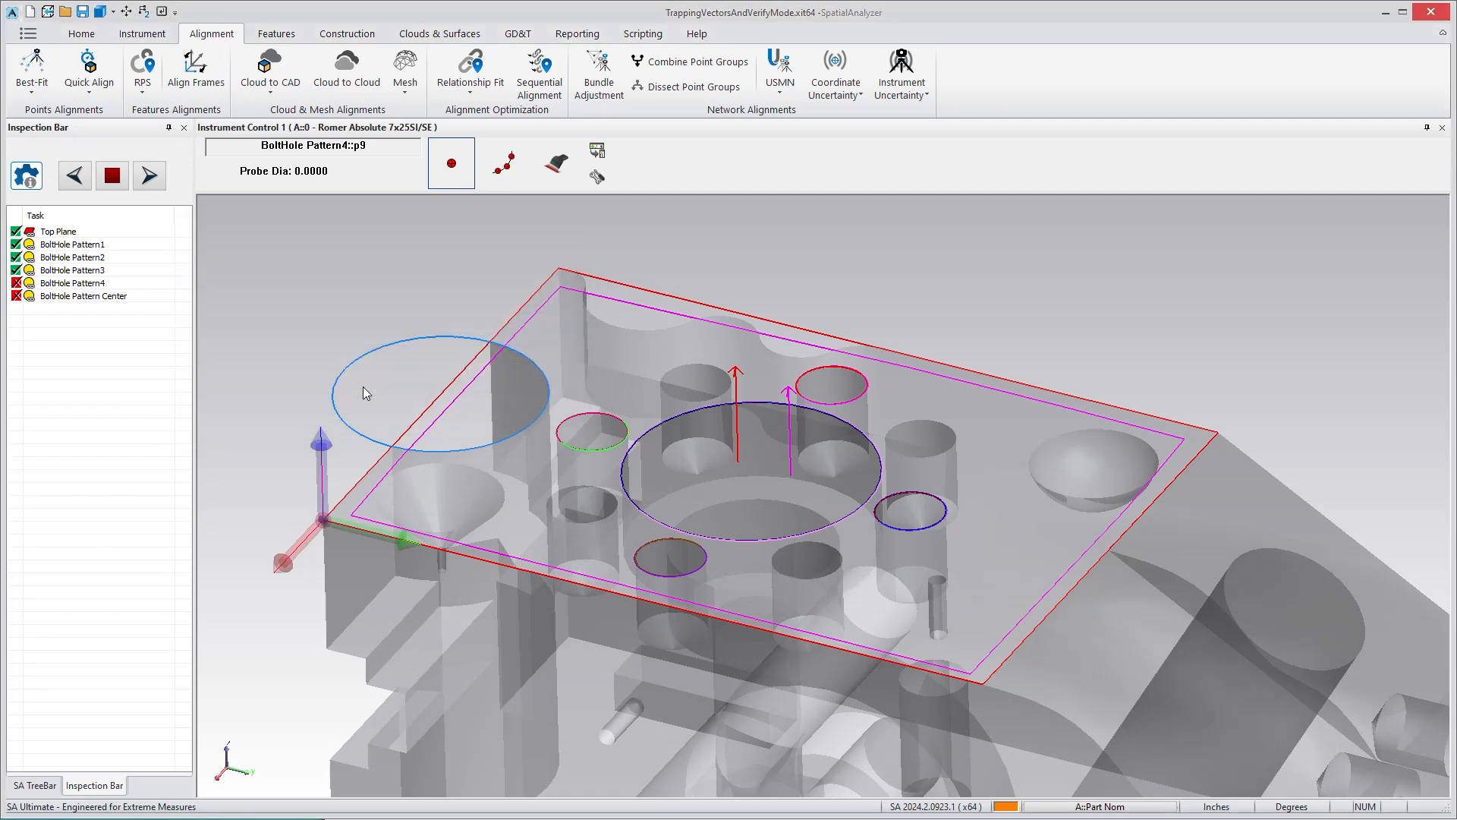
# Trap from BoltHole Pattern1 through BoltHole Pattern4 to view each feature's trapping vectors, and stop trapping
pyautogui.click(35, 785)
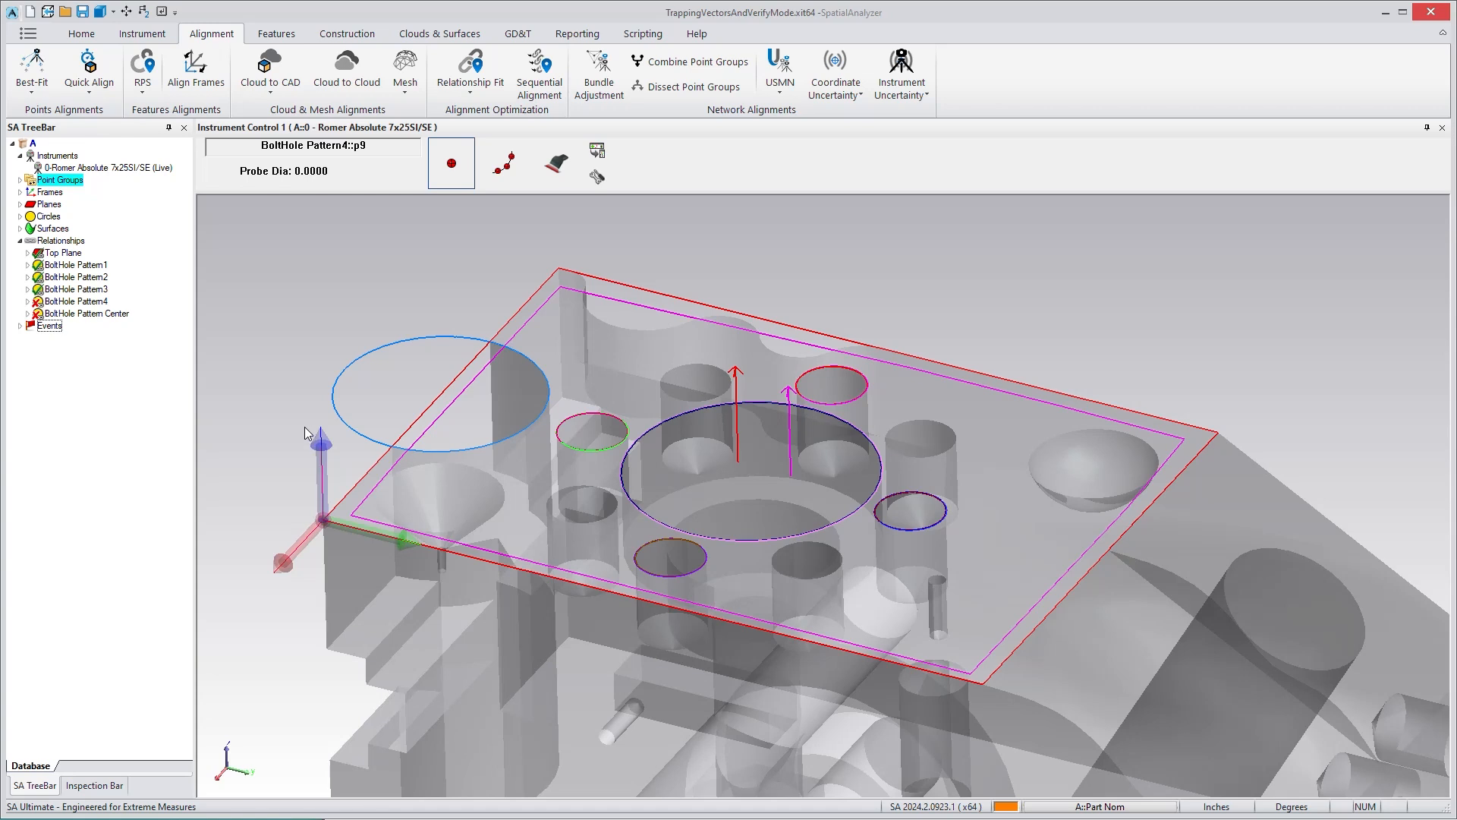
pyautogui.click(99, 786)
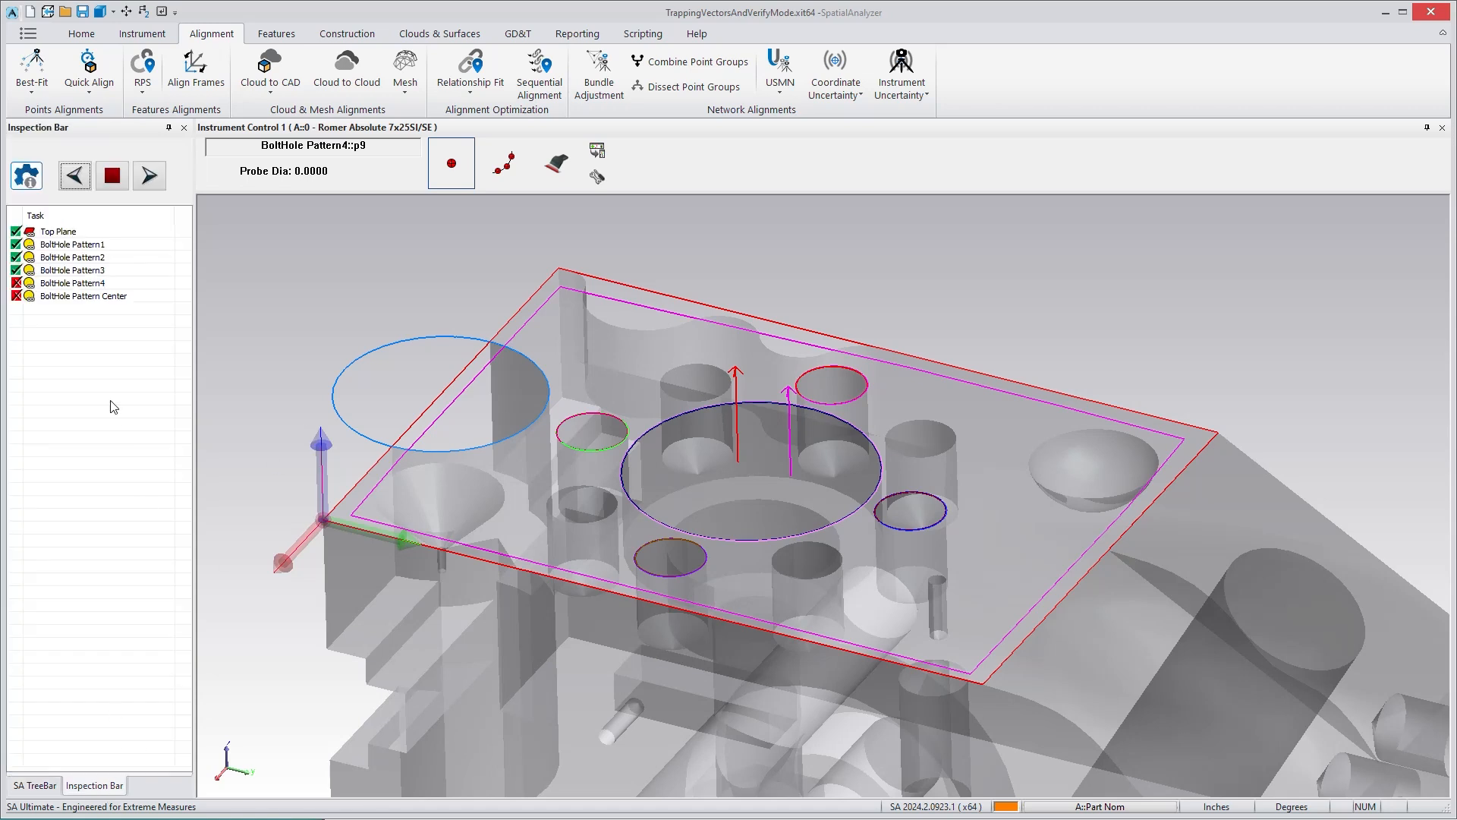
pyautogui.click(82, 246)
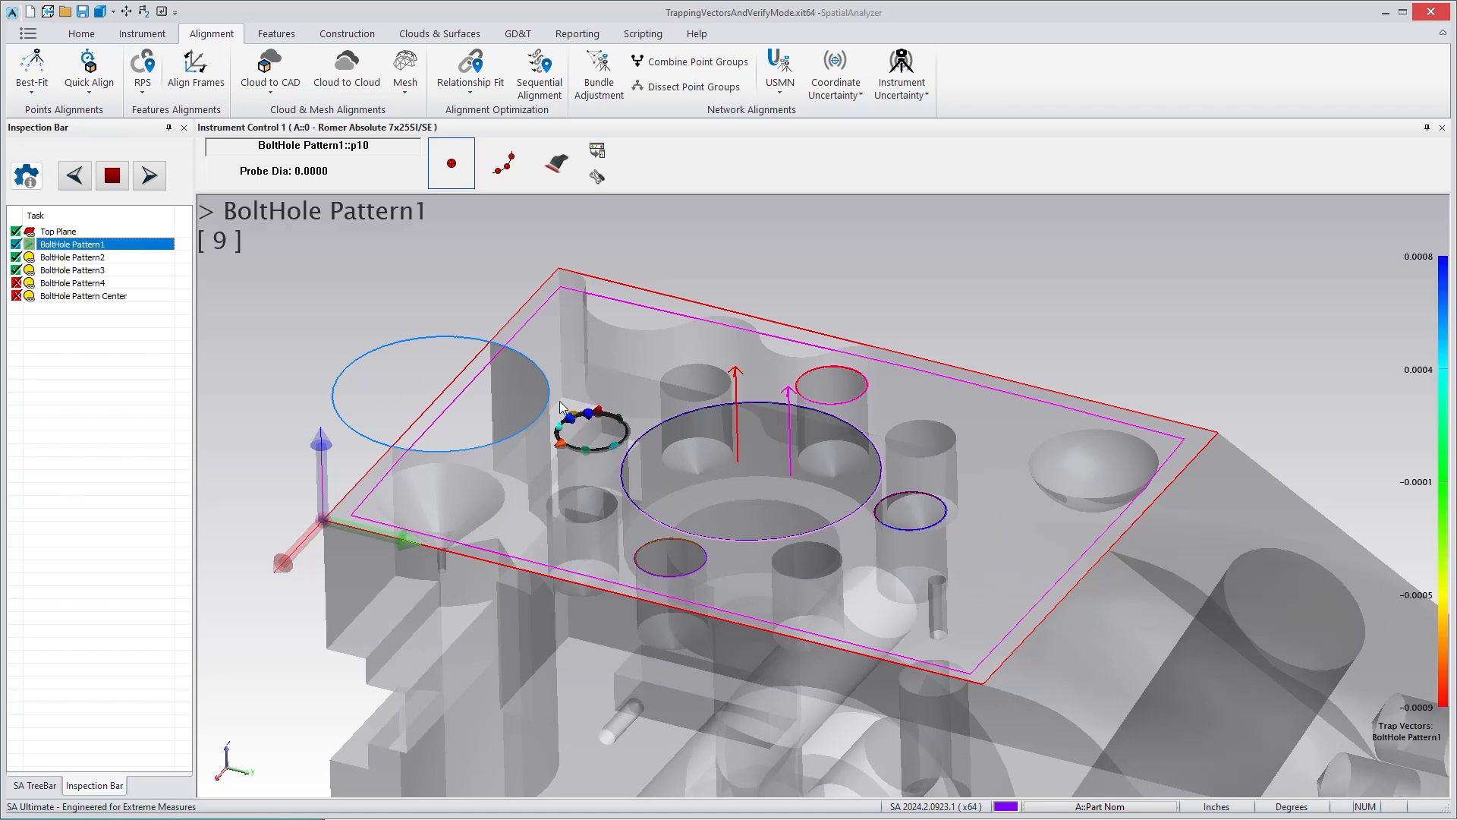
pyautogui.click(149, 175)
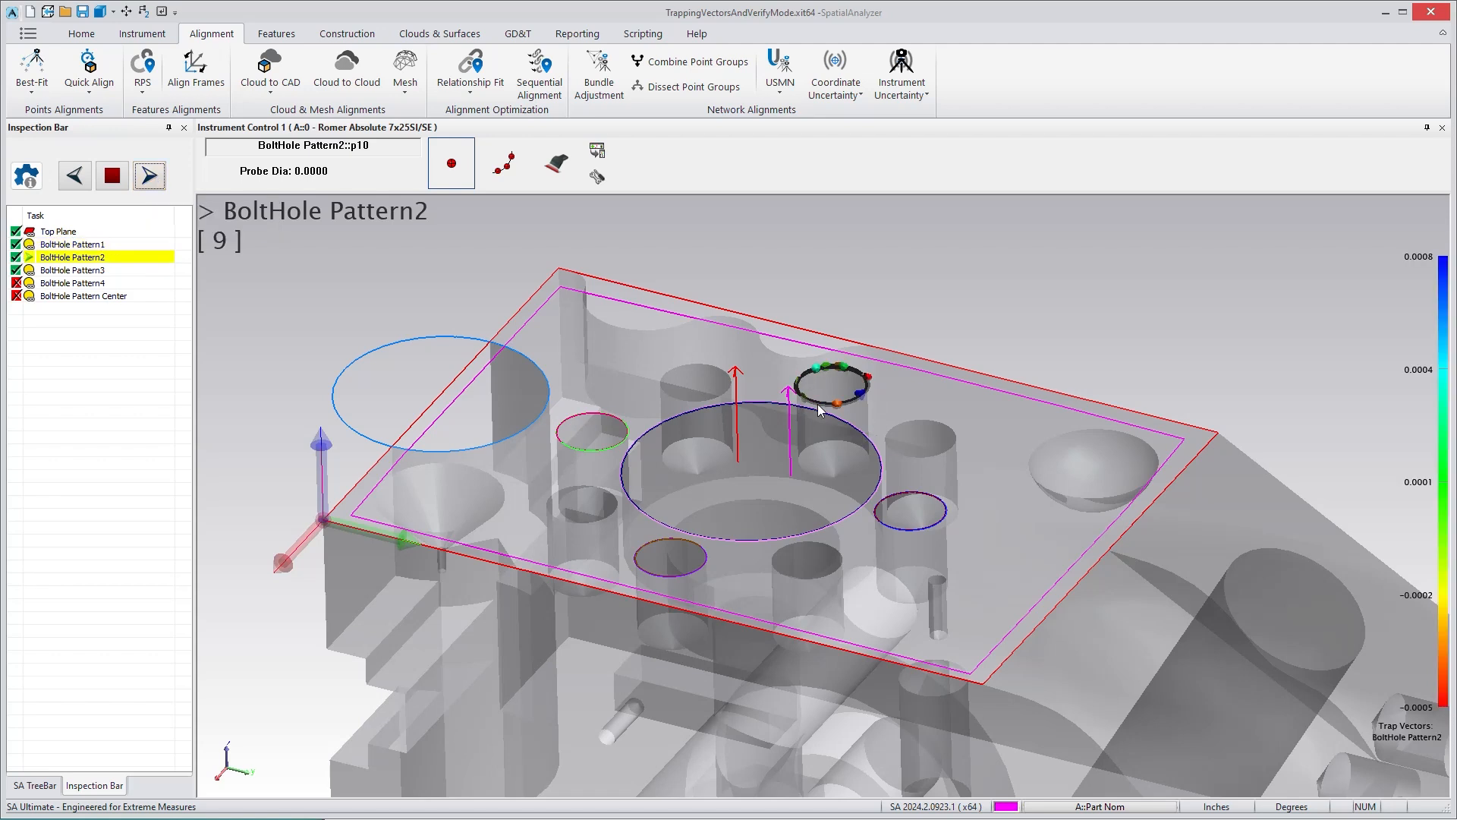
pyautogui.click(149, 176)
pyautogui.click(147, 183)
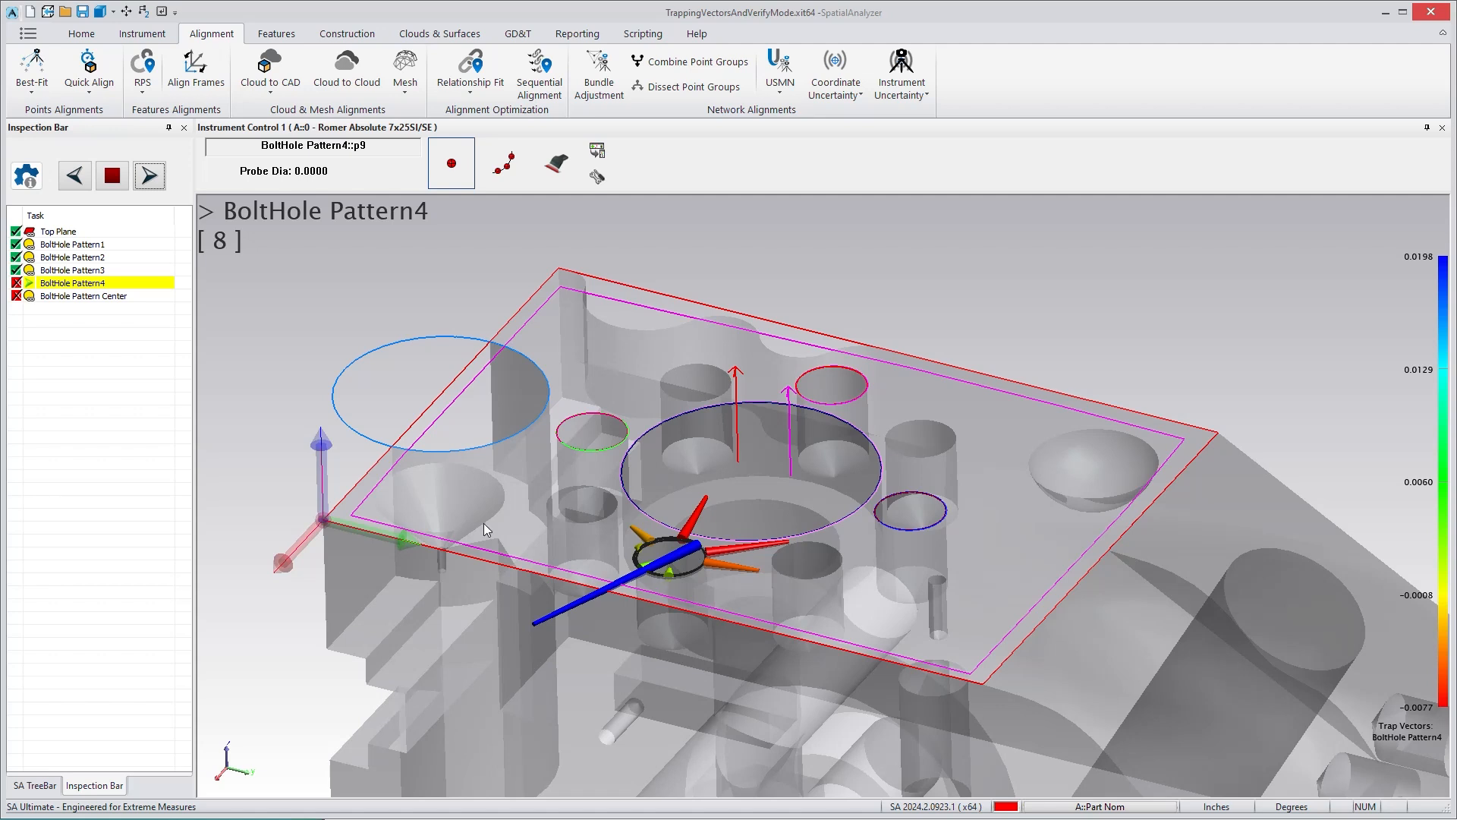
pyautogui.click(111, 176)
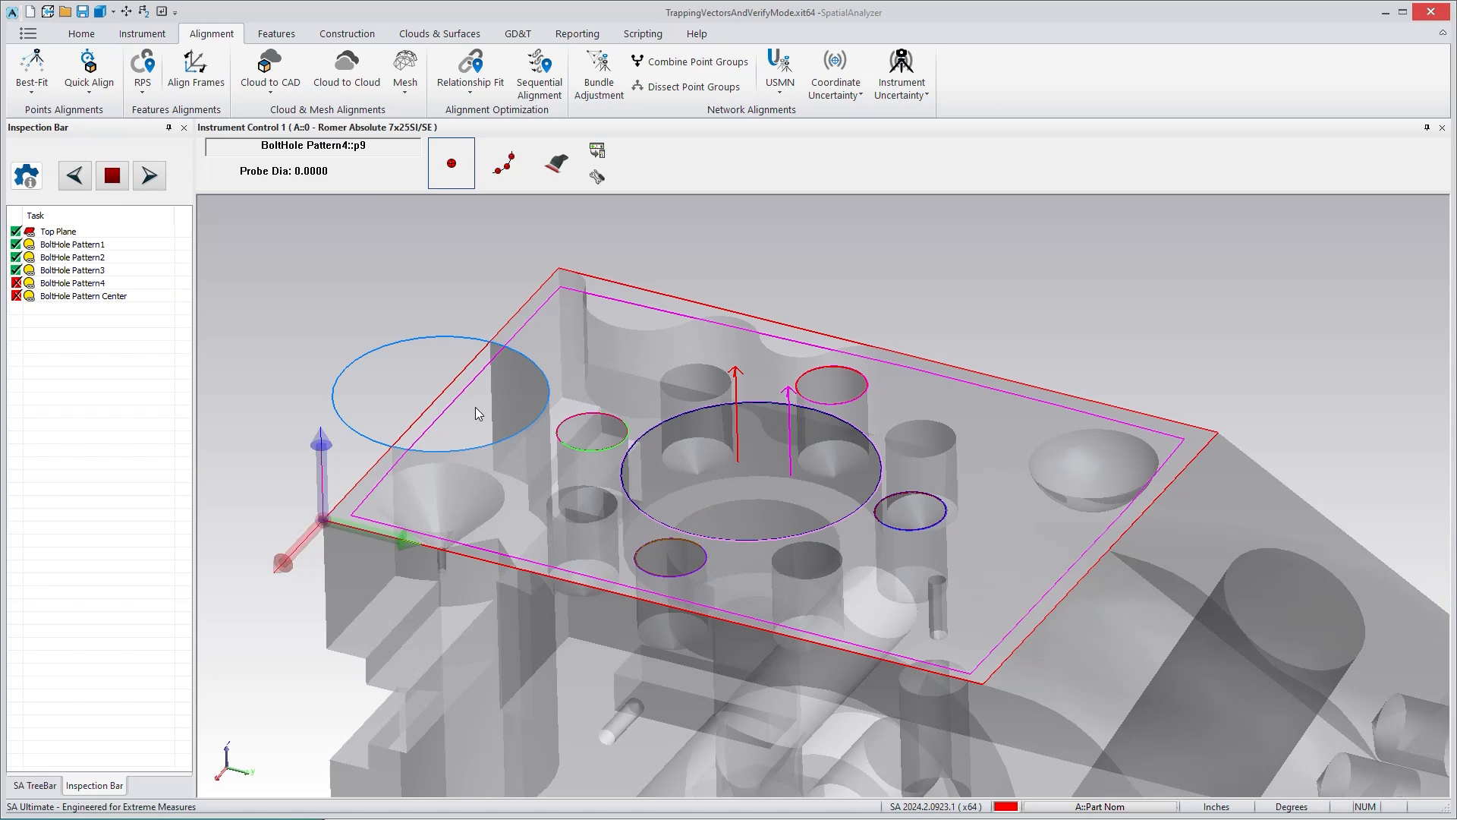
# Restart trapping at BoltHole Pattern1 and advance again to BoltHole Pattern4 to compare the trapping vectors
pyautogui.doubleClick(84, 244)
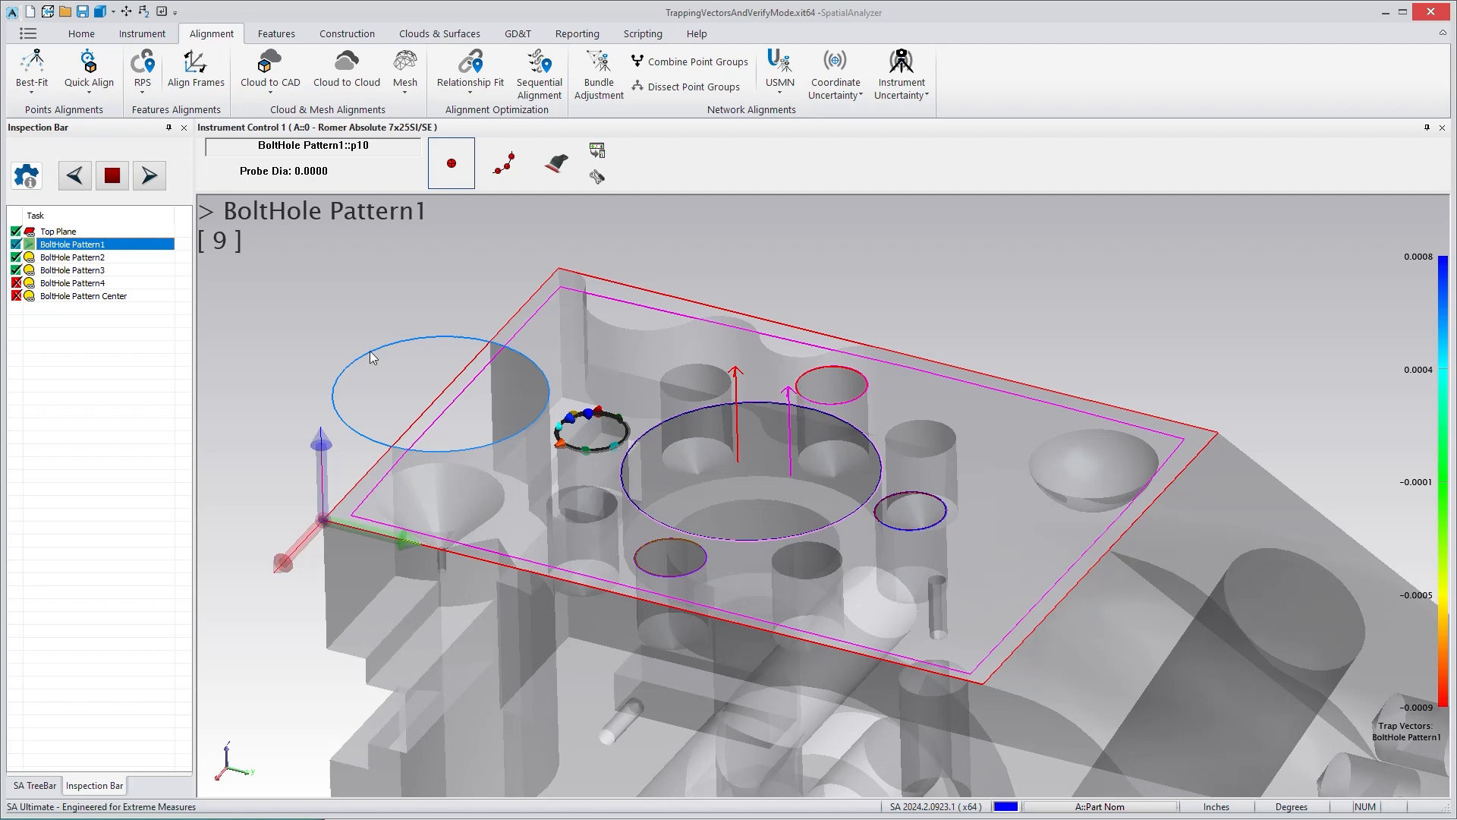
pyautogui.click(154, 176)
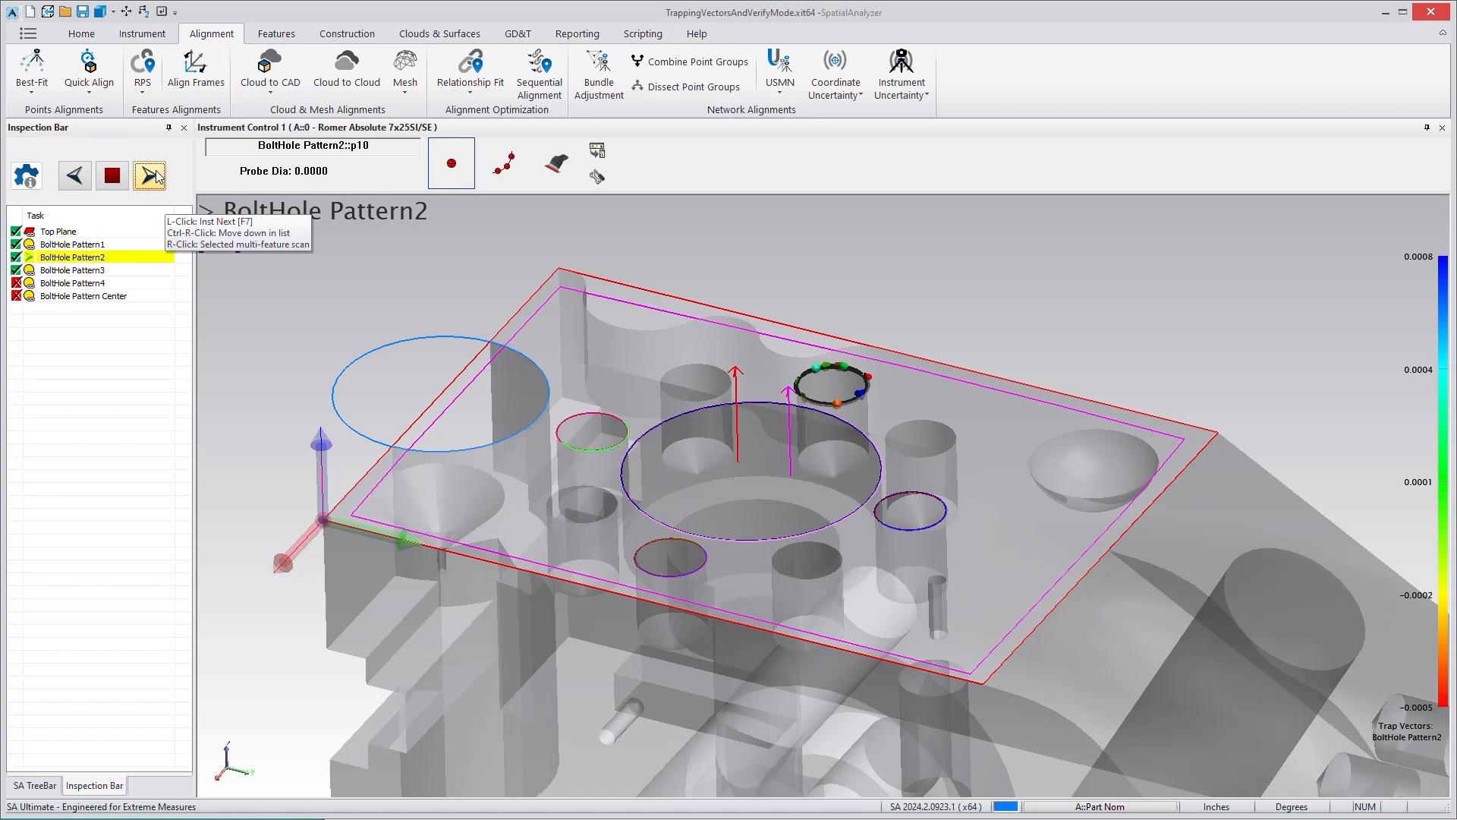
pyautogui.click(156, 176)
pyautogui.click(155, 176)
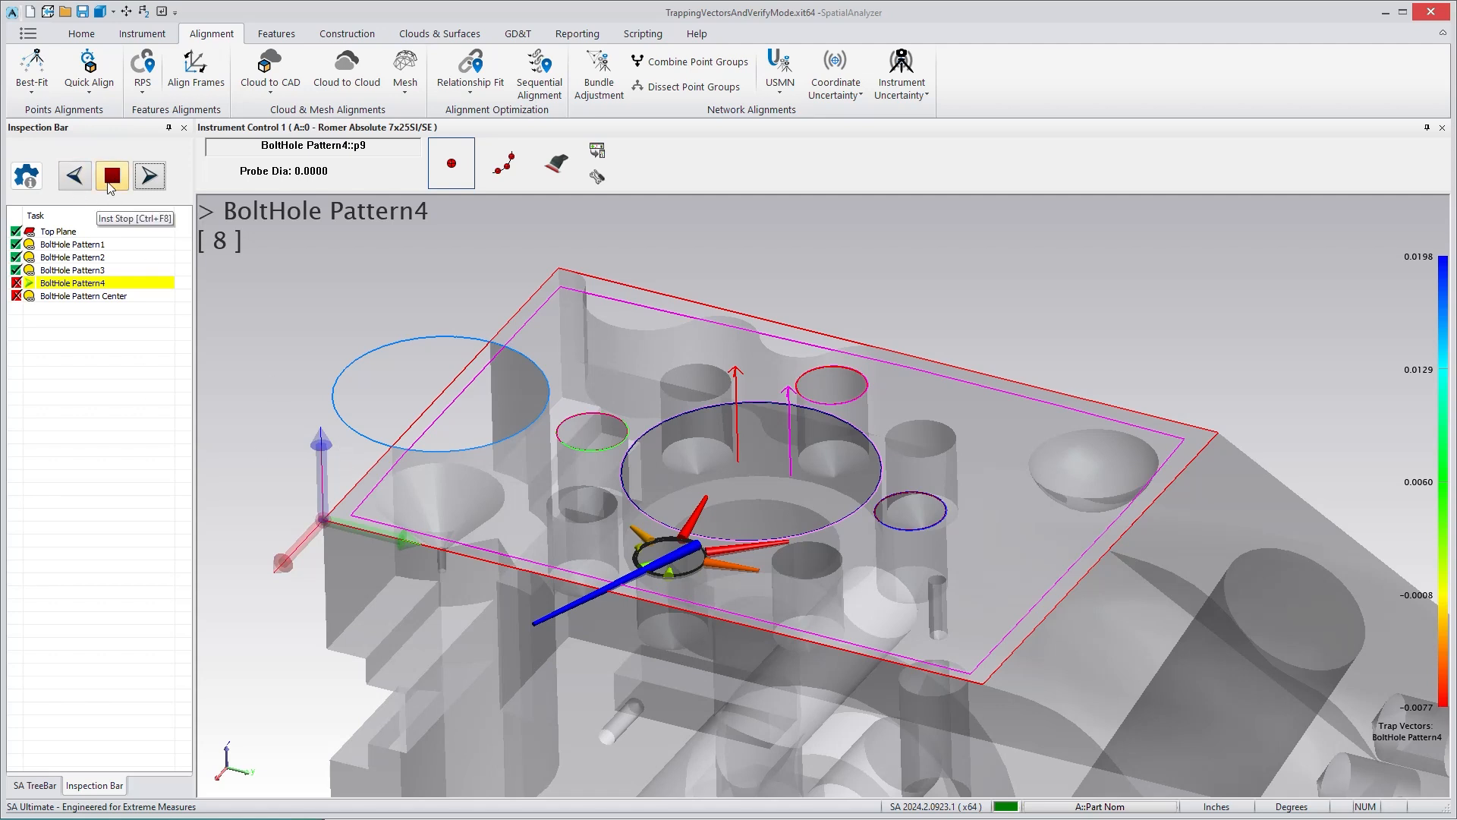
# Enable Verify Results Mode in the part inspection settings
pyautogui.click(26, 176)
pyautogui.moveTo(703, 332); pyautogui.dragTo(937, 262)
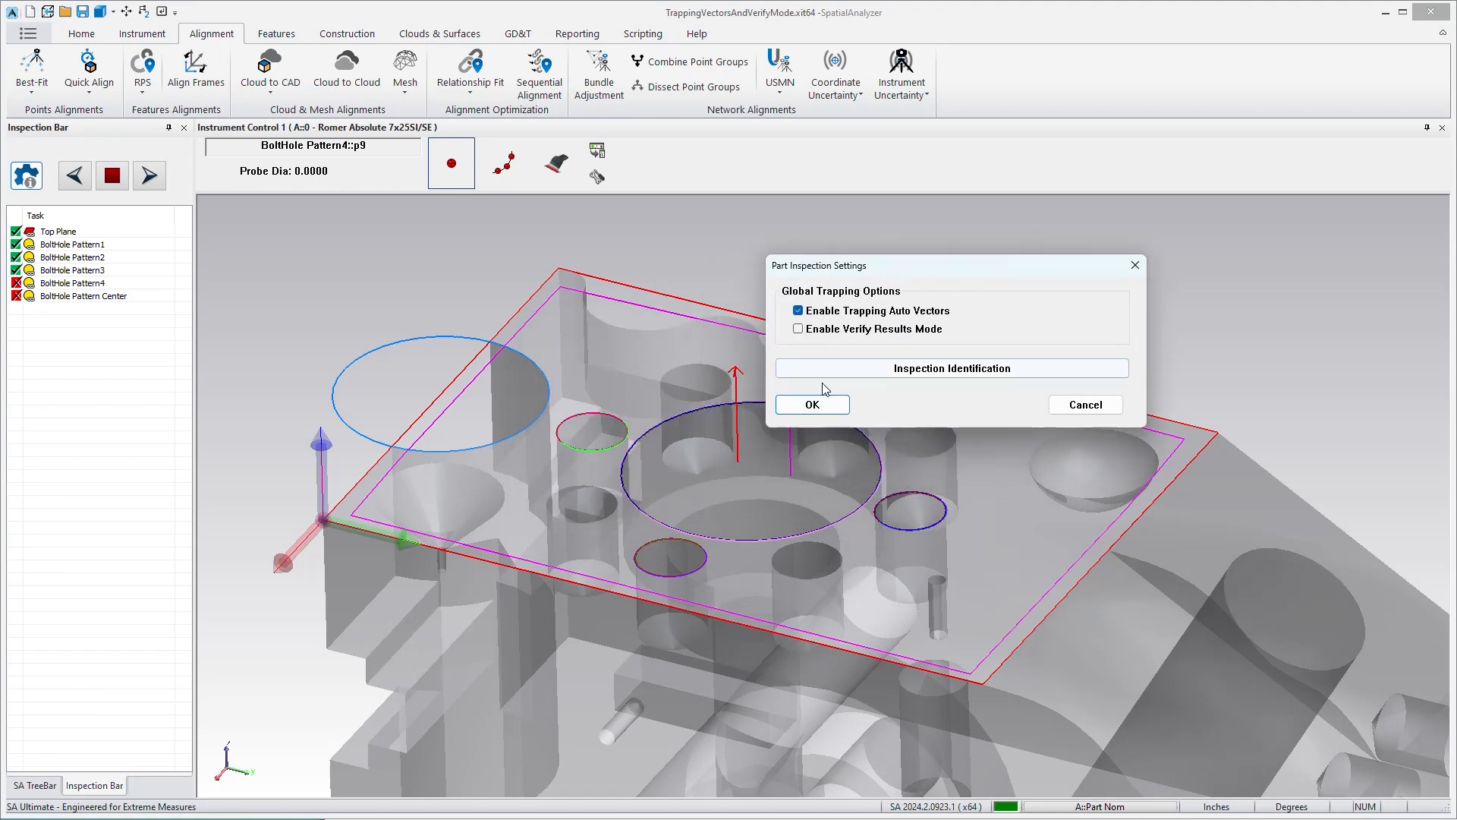
pyautogui.click(798, 328)
pyautogui.click(812, 404)
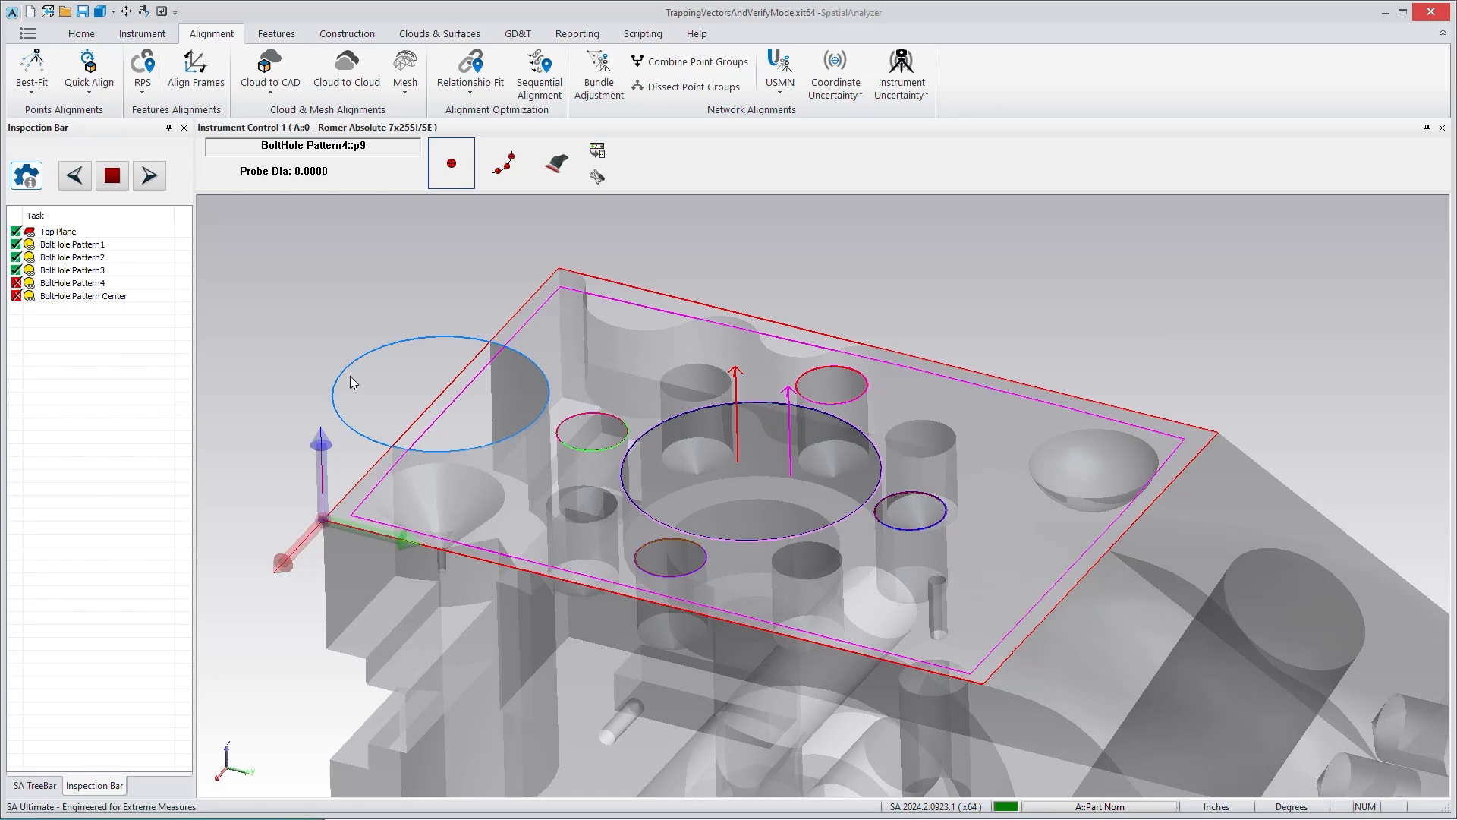
# Verify the results of BoltHole Pattern1 through BoltHole Pattern4 and clear the associations of BoltHole Pattern4
pyautogui.click(86, 249)
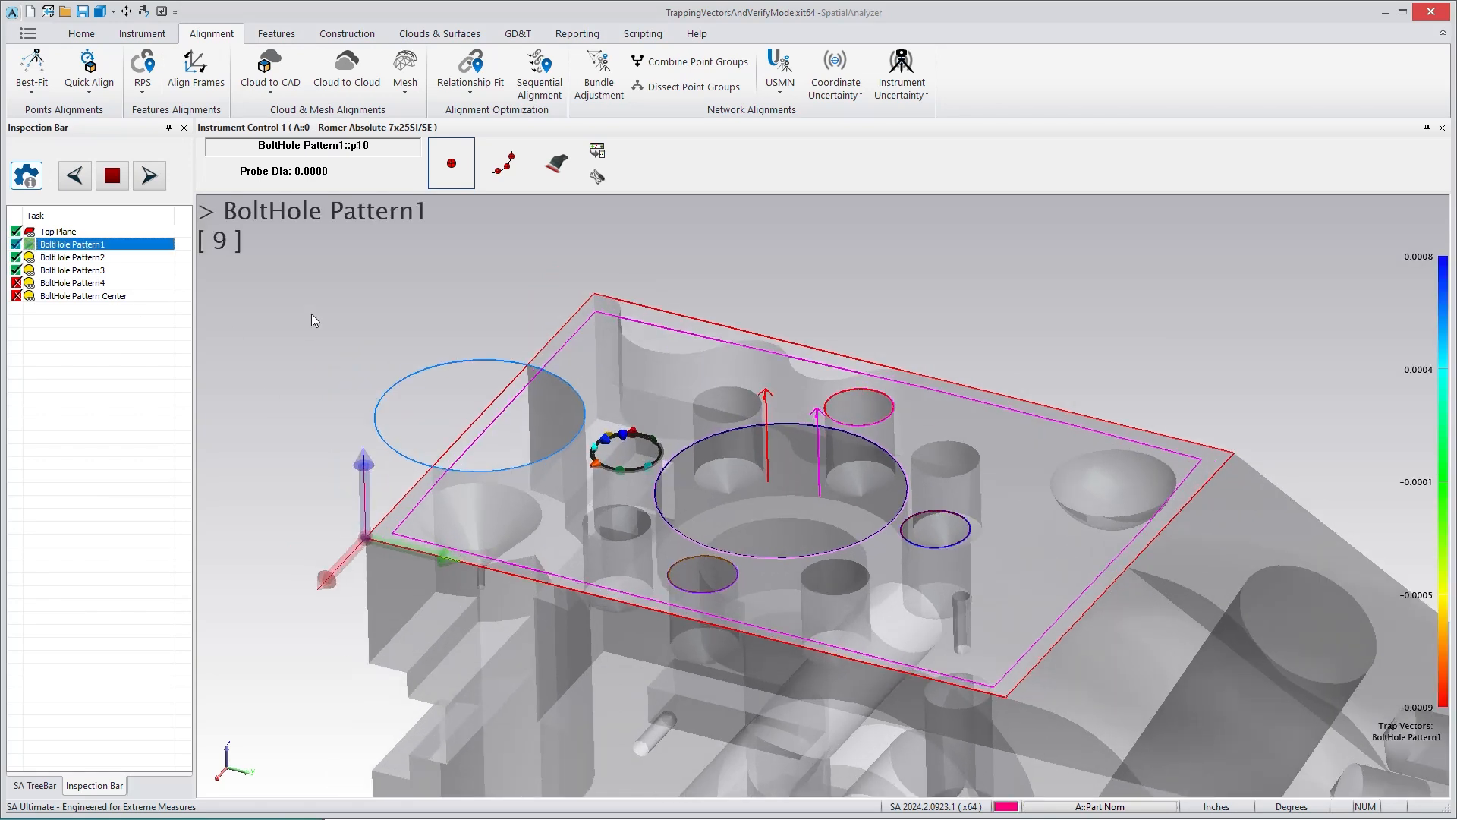
pyautogui.click(149, 175)
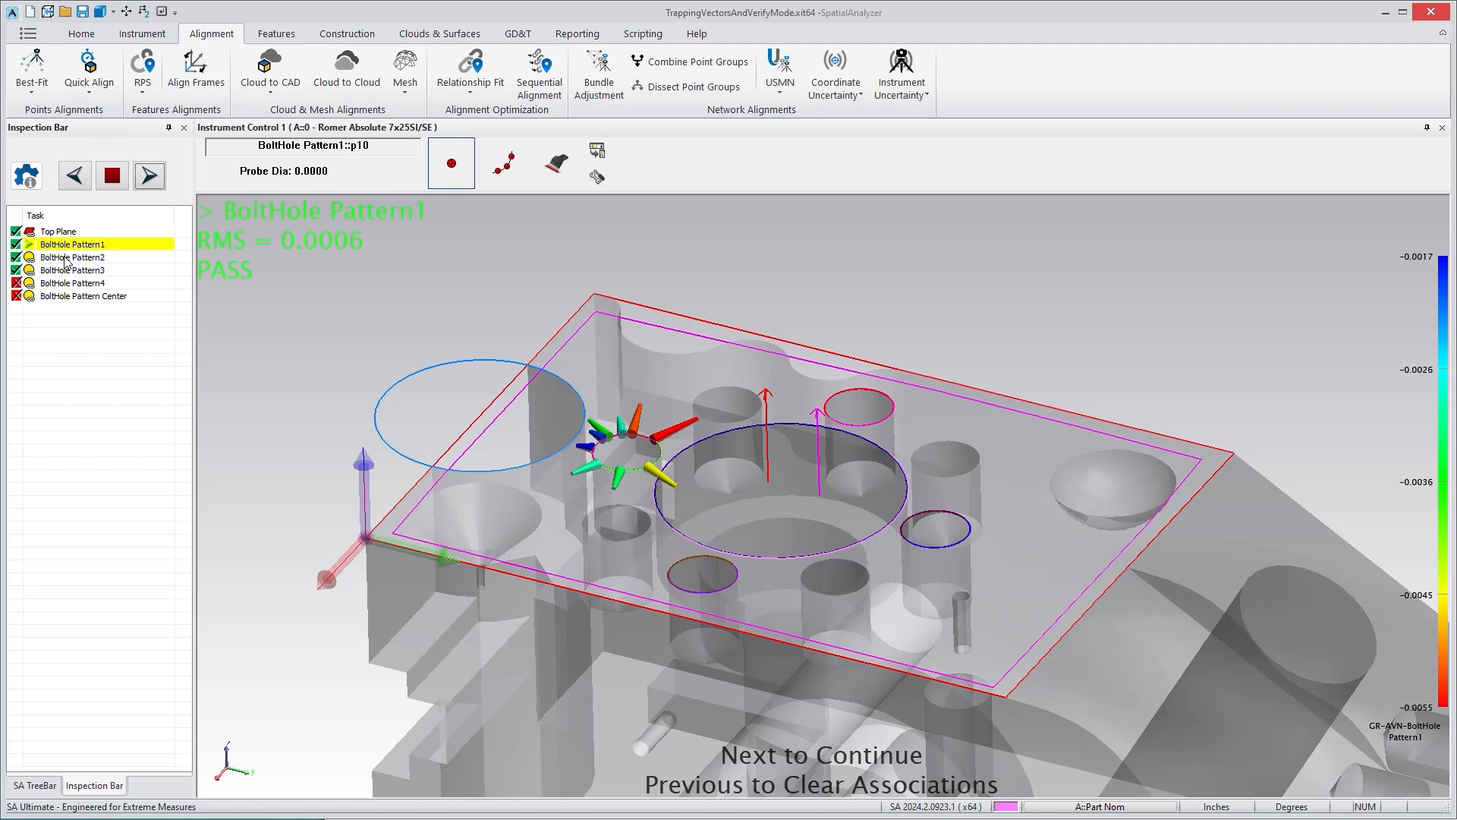
pyautogui.click(150, 177)
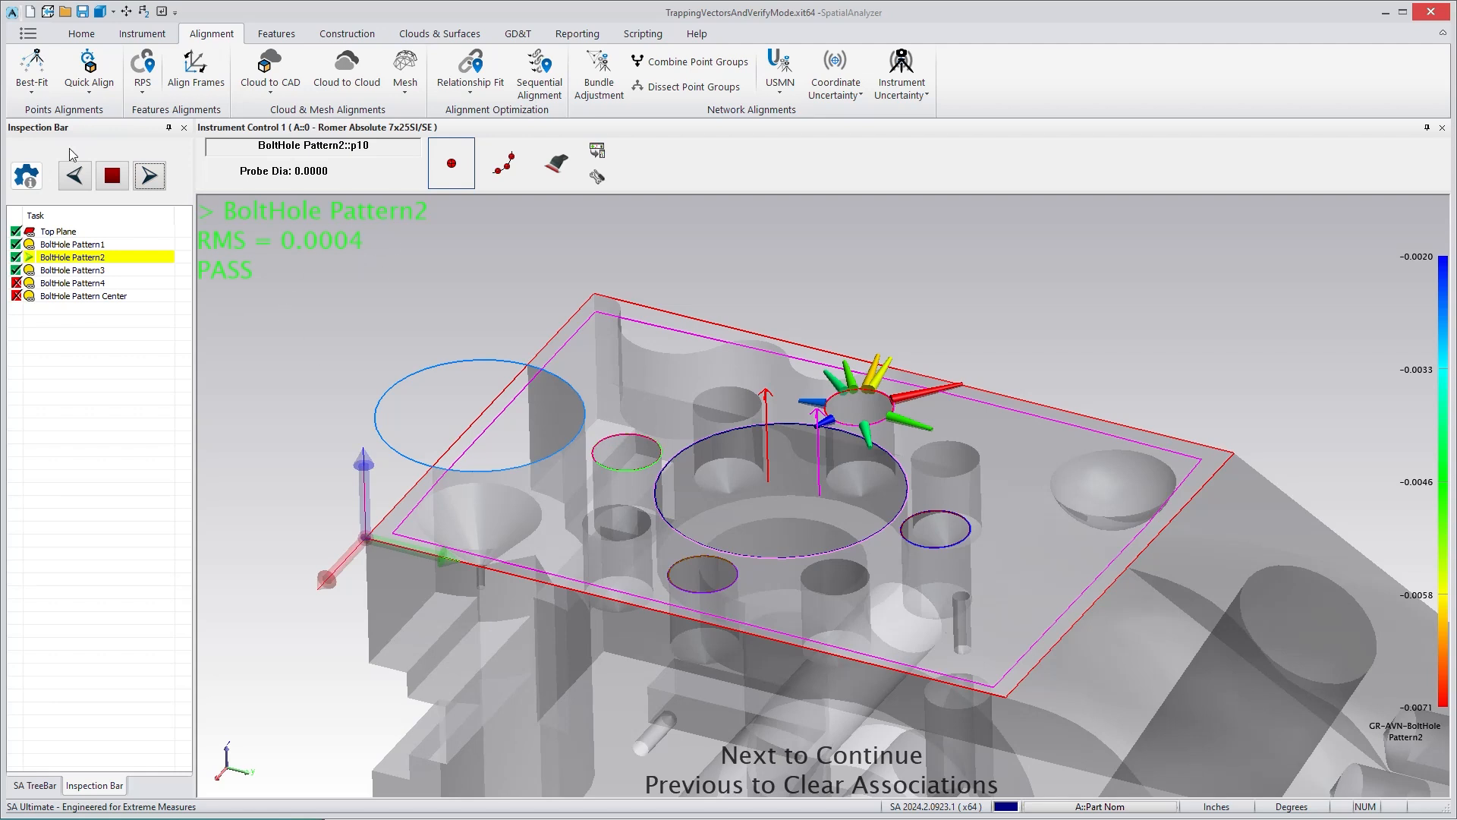
pyautogui.click(149, 177)
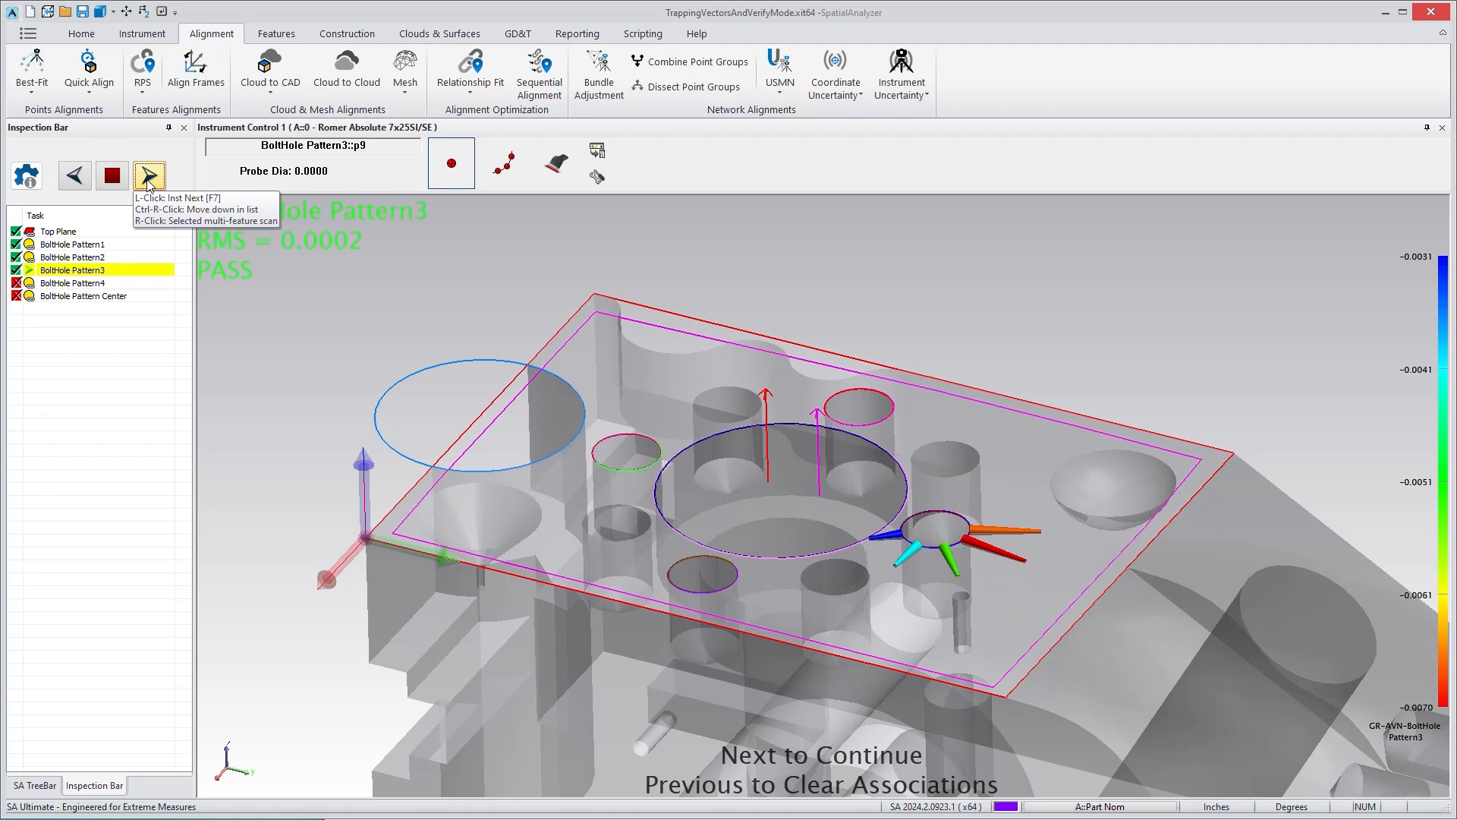
pyautogui.click(148, 179)
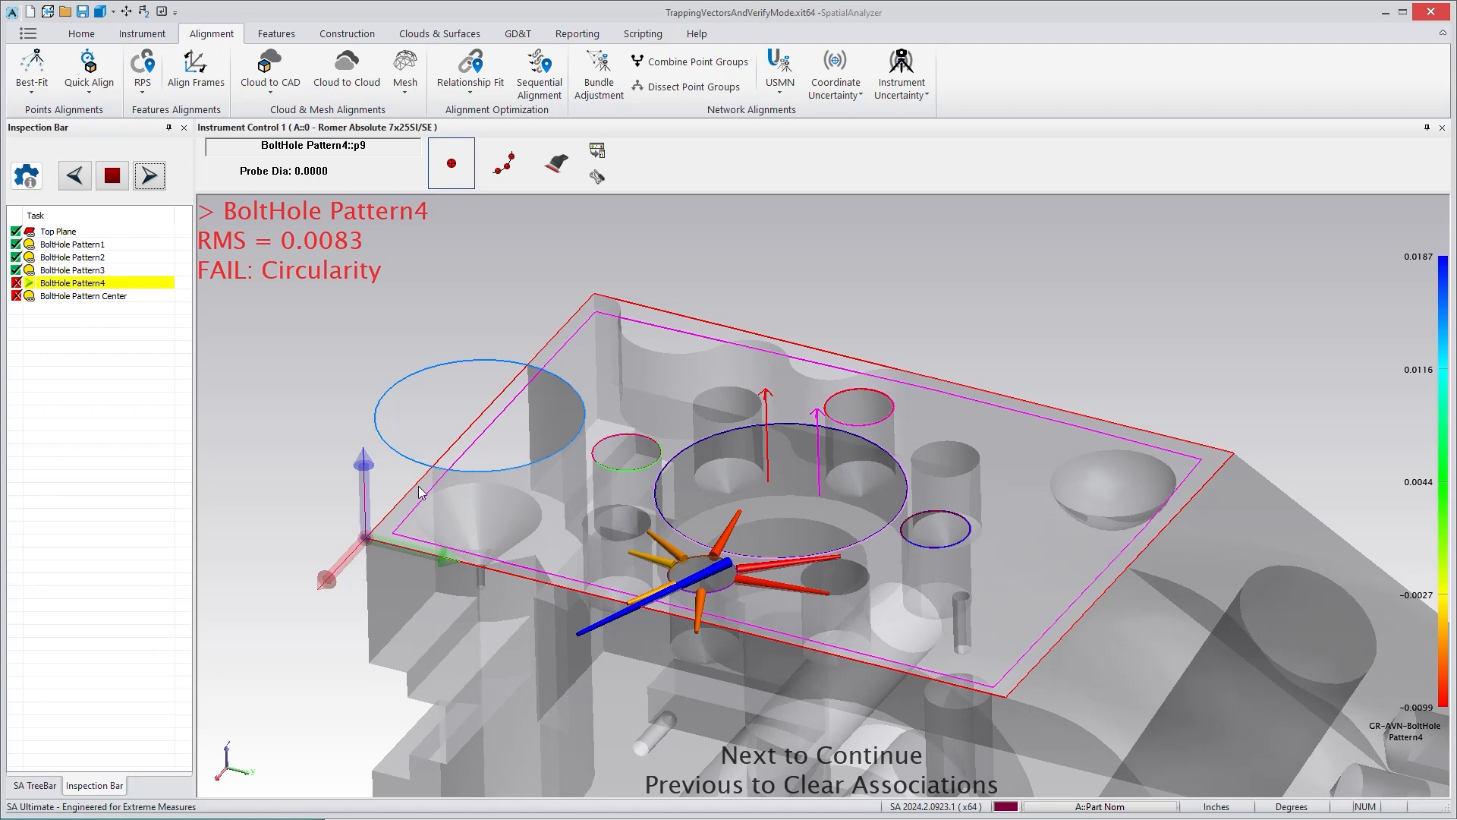
pyautogui.click(76, 179)
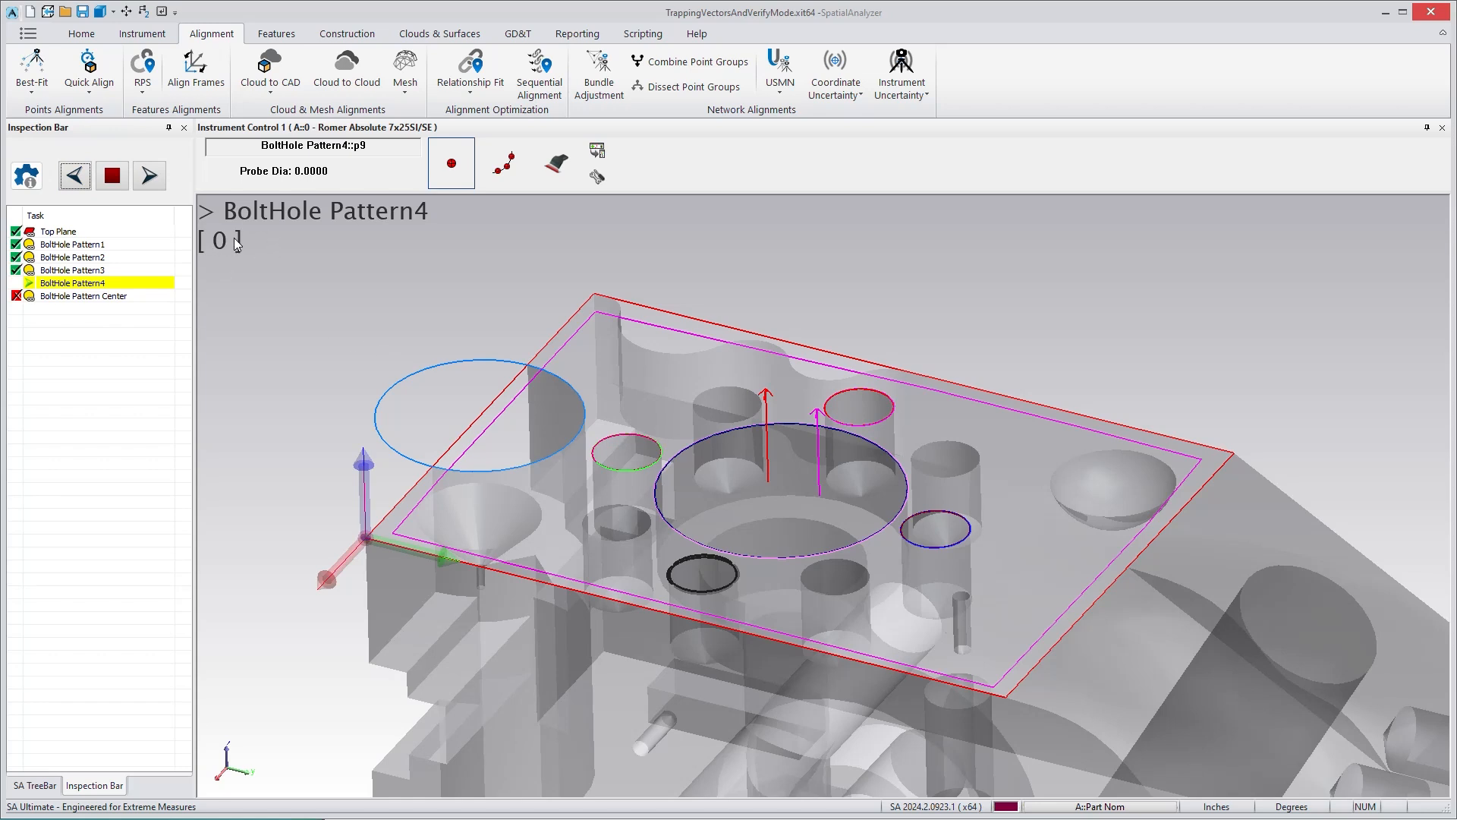
# Advance to BoltHole Pattern Center, check its verification results and stop trapping
pyautogui.click(149, 175)
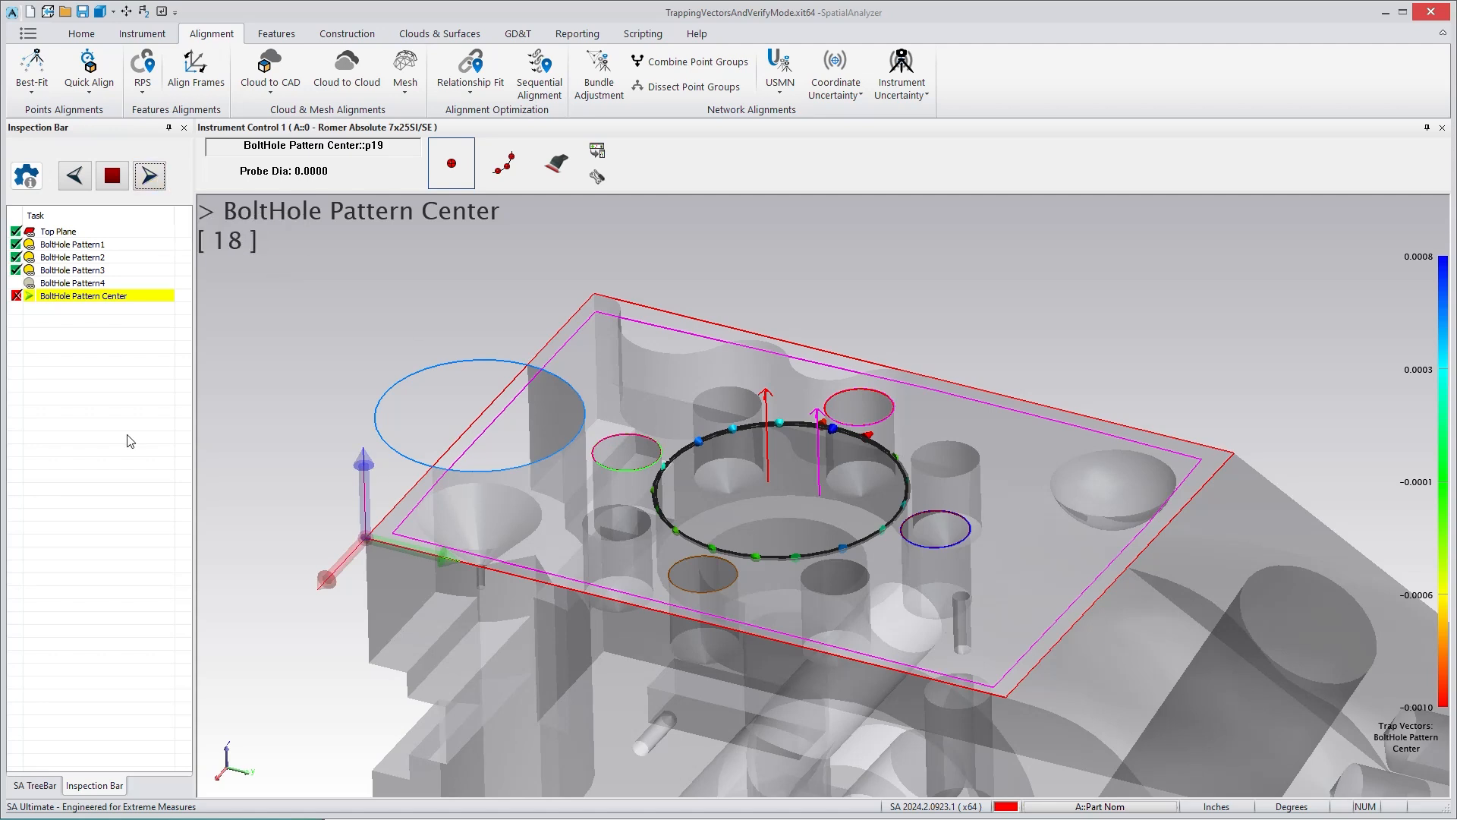
pyautogui.click(149, 175)
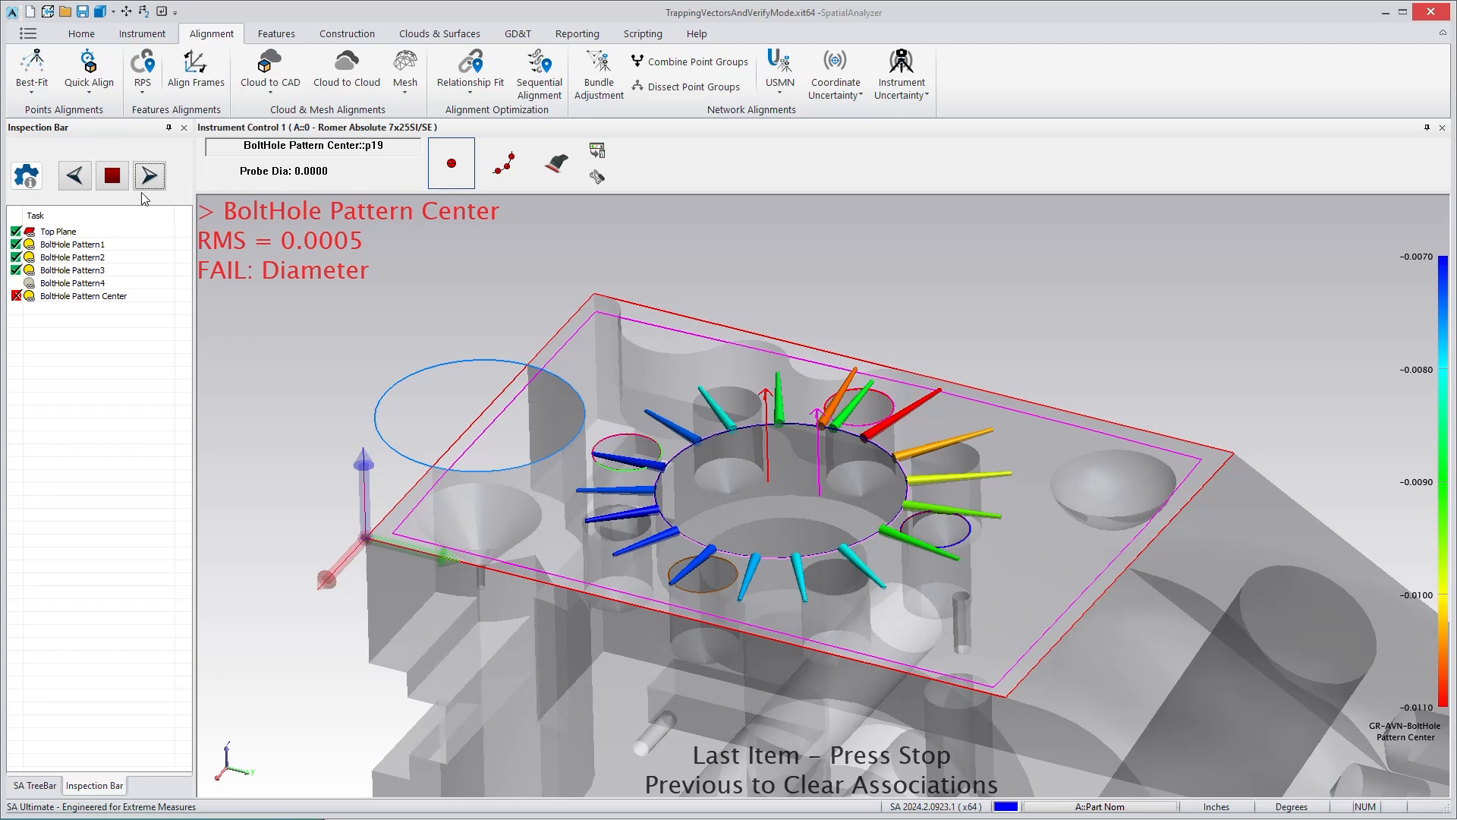
pyautogui.click(112, 175)
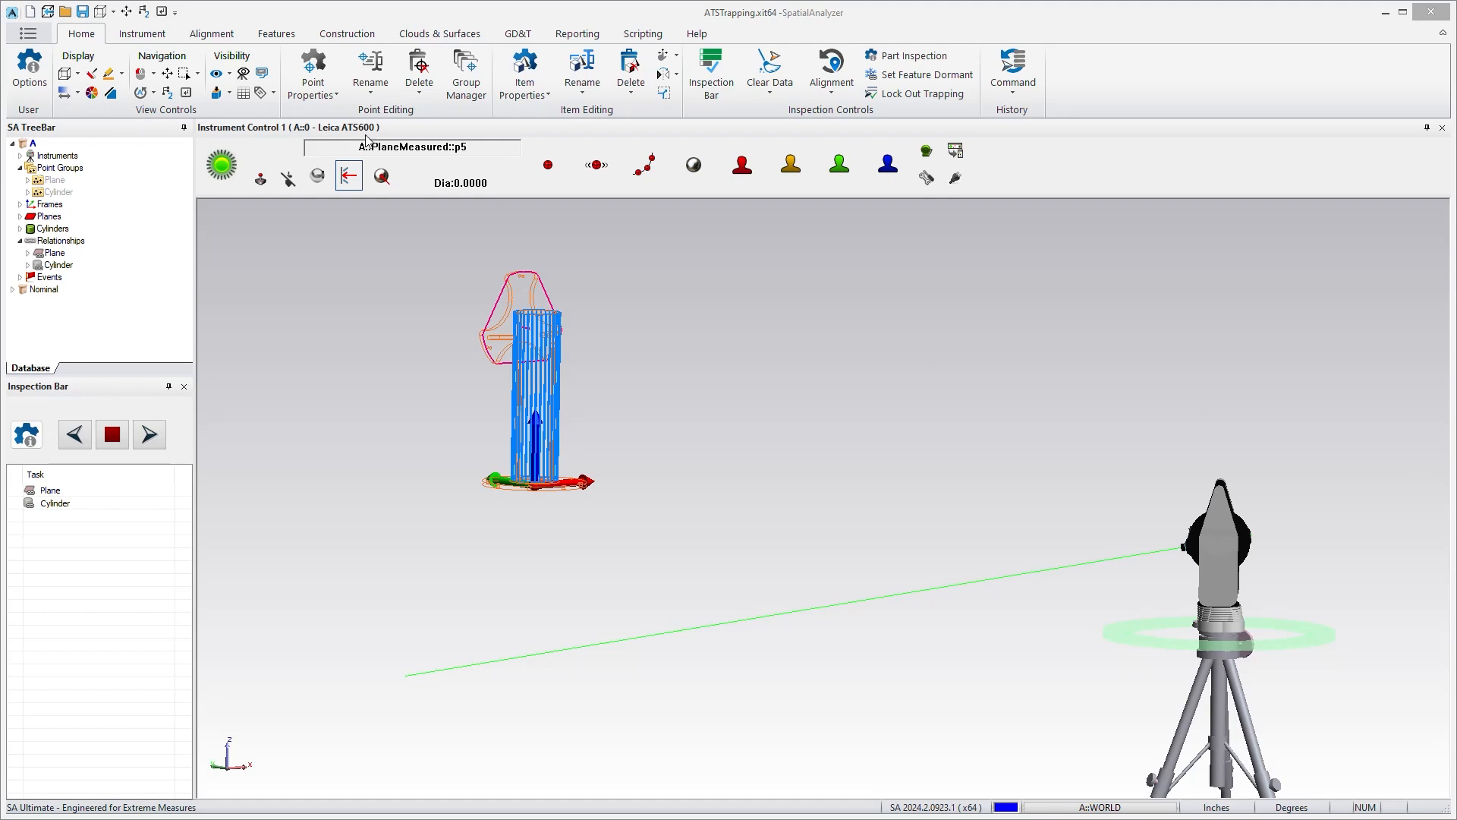
# Review the Plane relationship's trapping controls for guided auto measurement and the global trapping options in the part inspection settings
pyautogui.rightClick(68, 492)
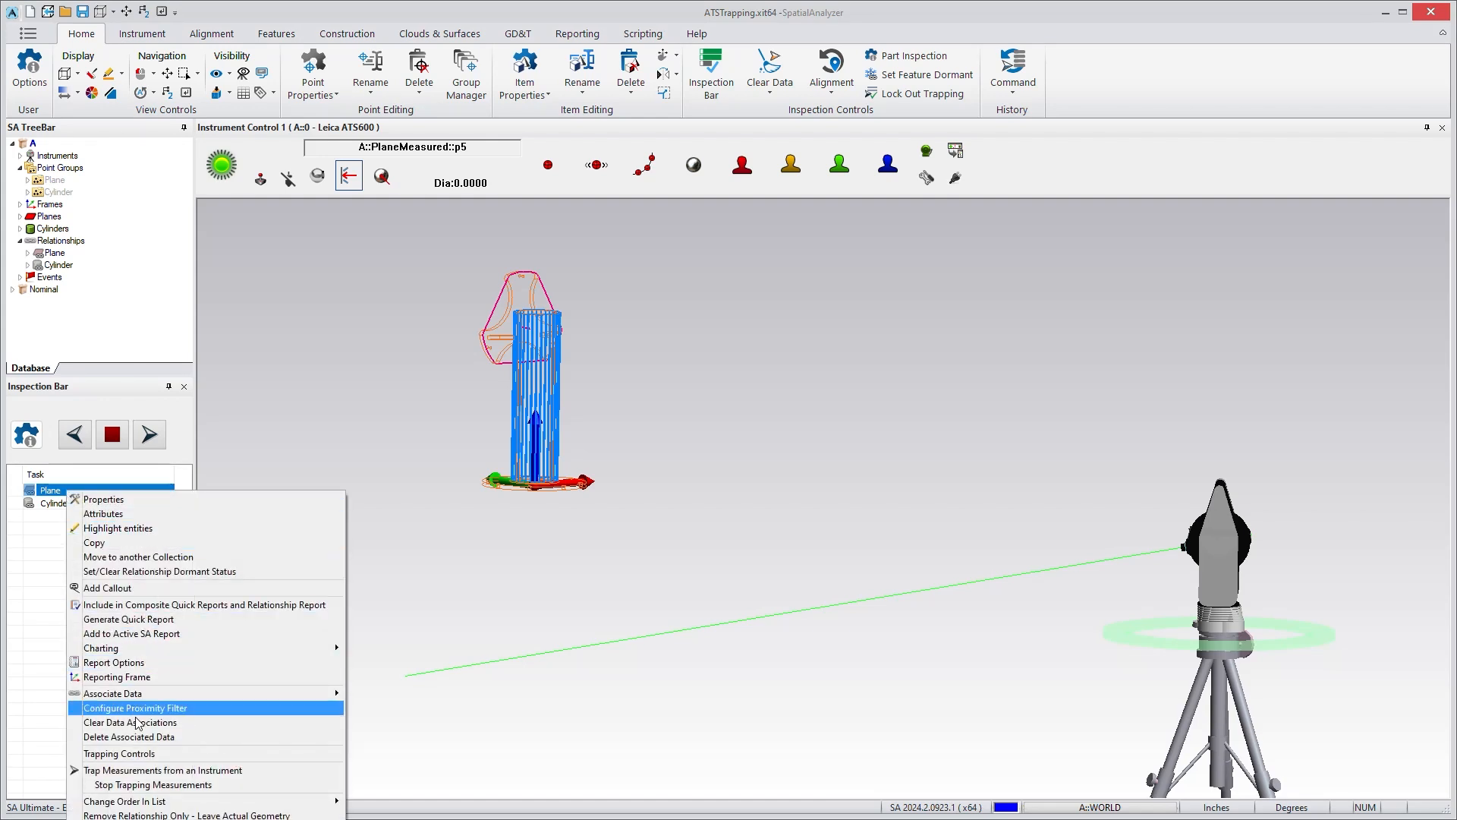
pyautogui.click(151, 753)
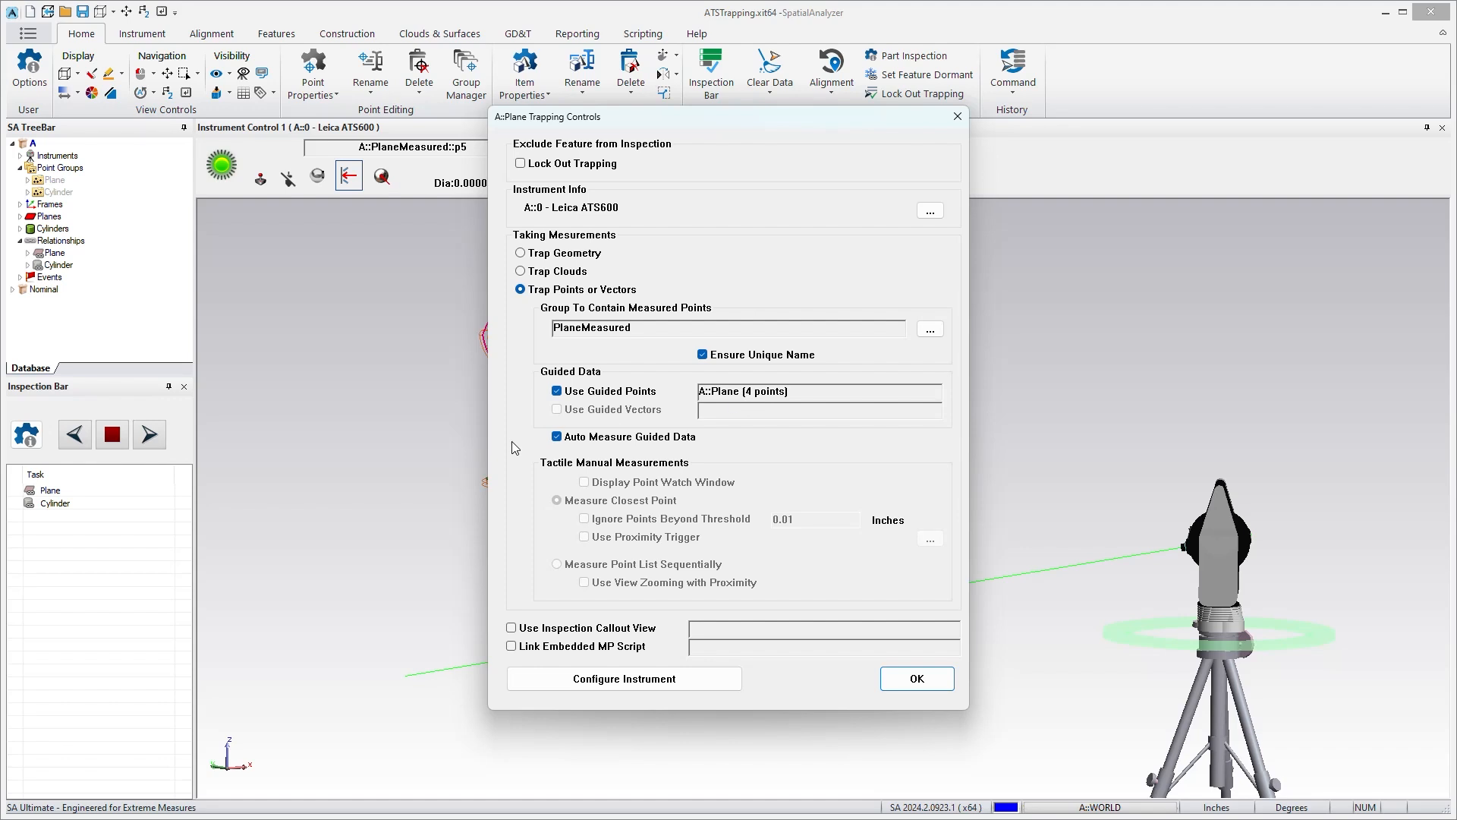
pyautogui.click(920, 681)
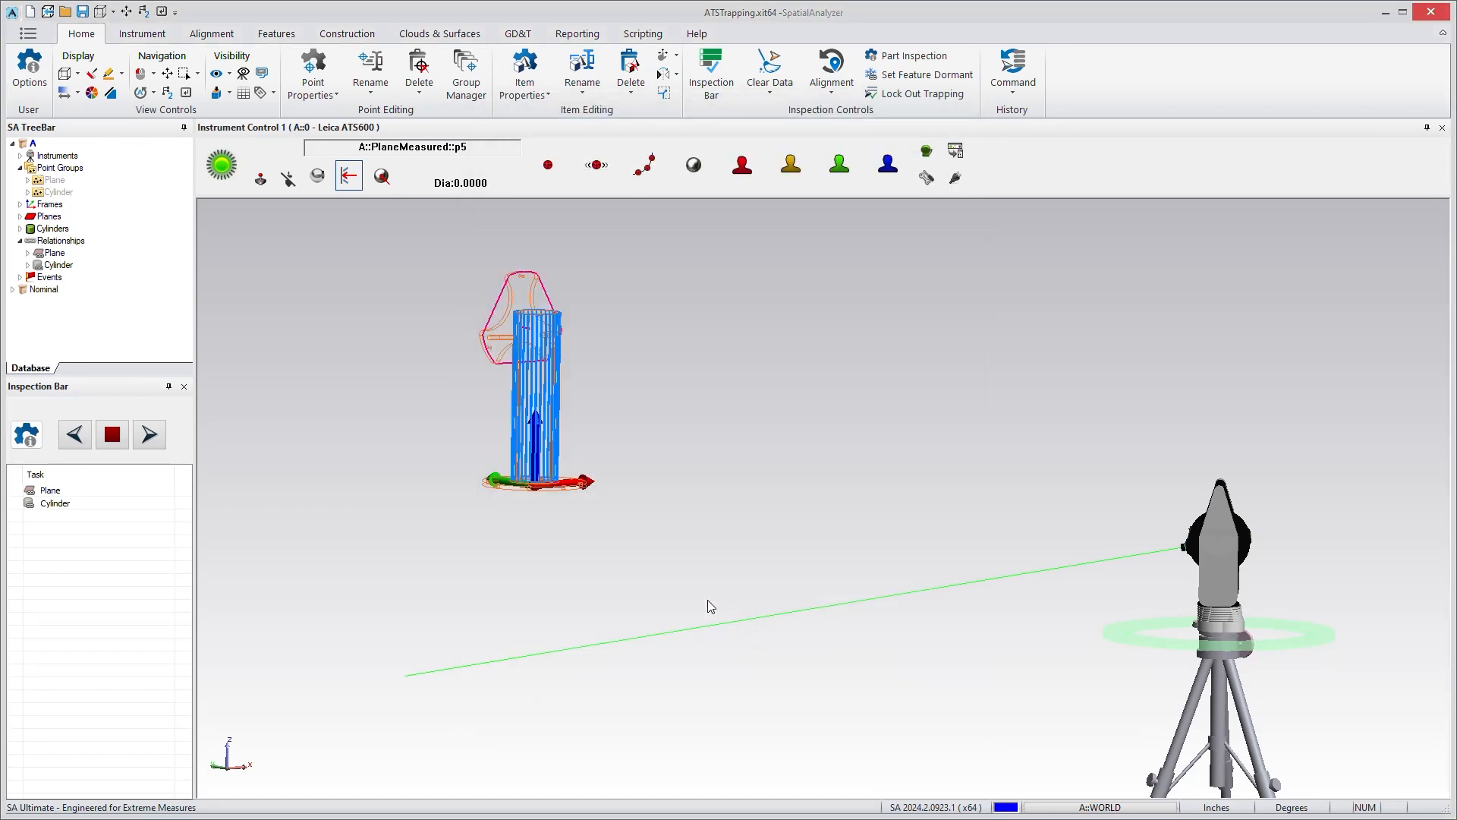
pyautogui.click(26, 434)
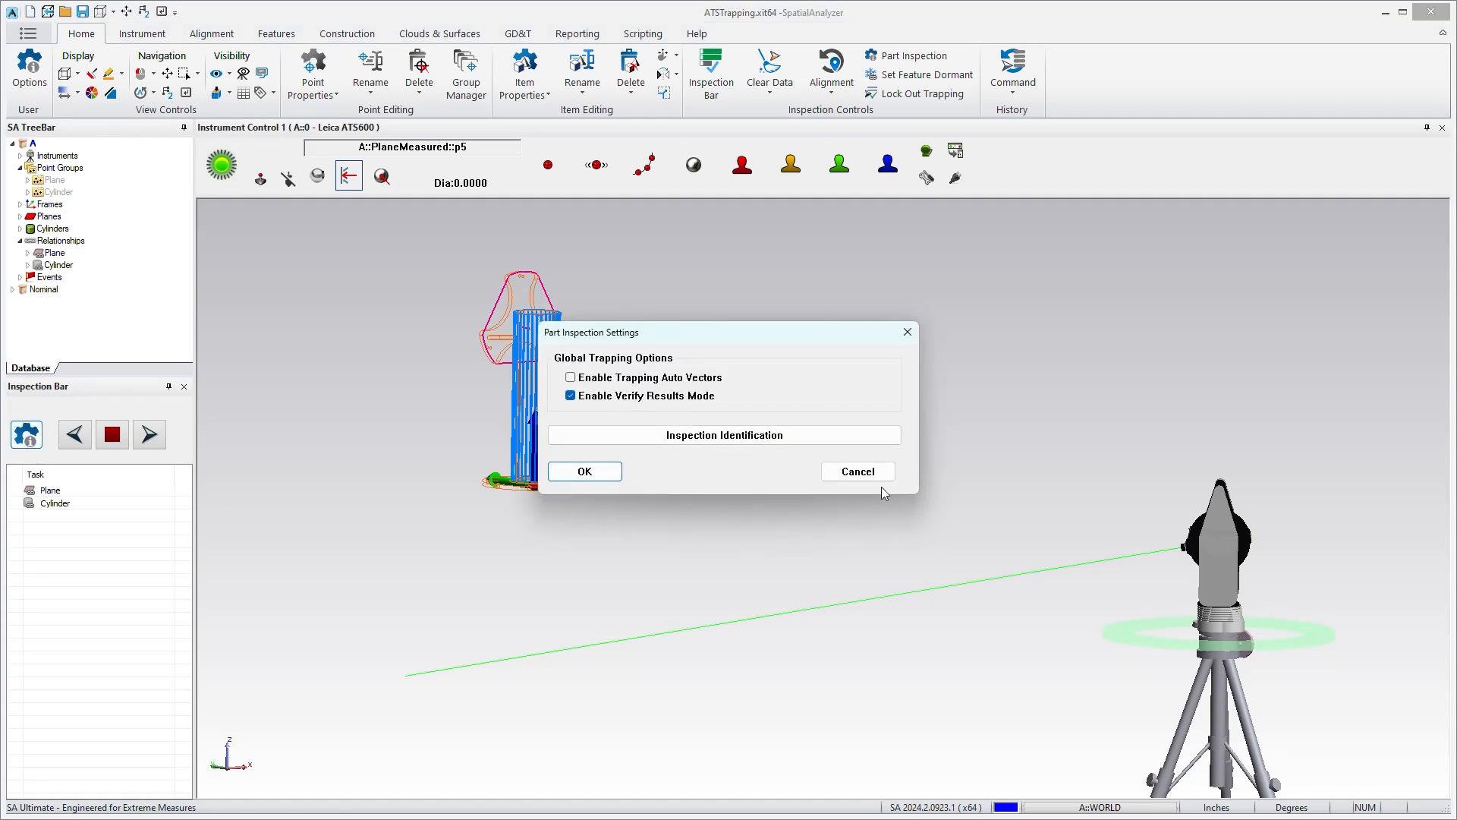
pyautogui.click(841, 473)
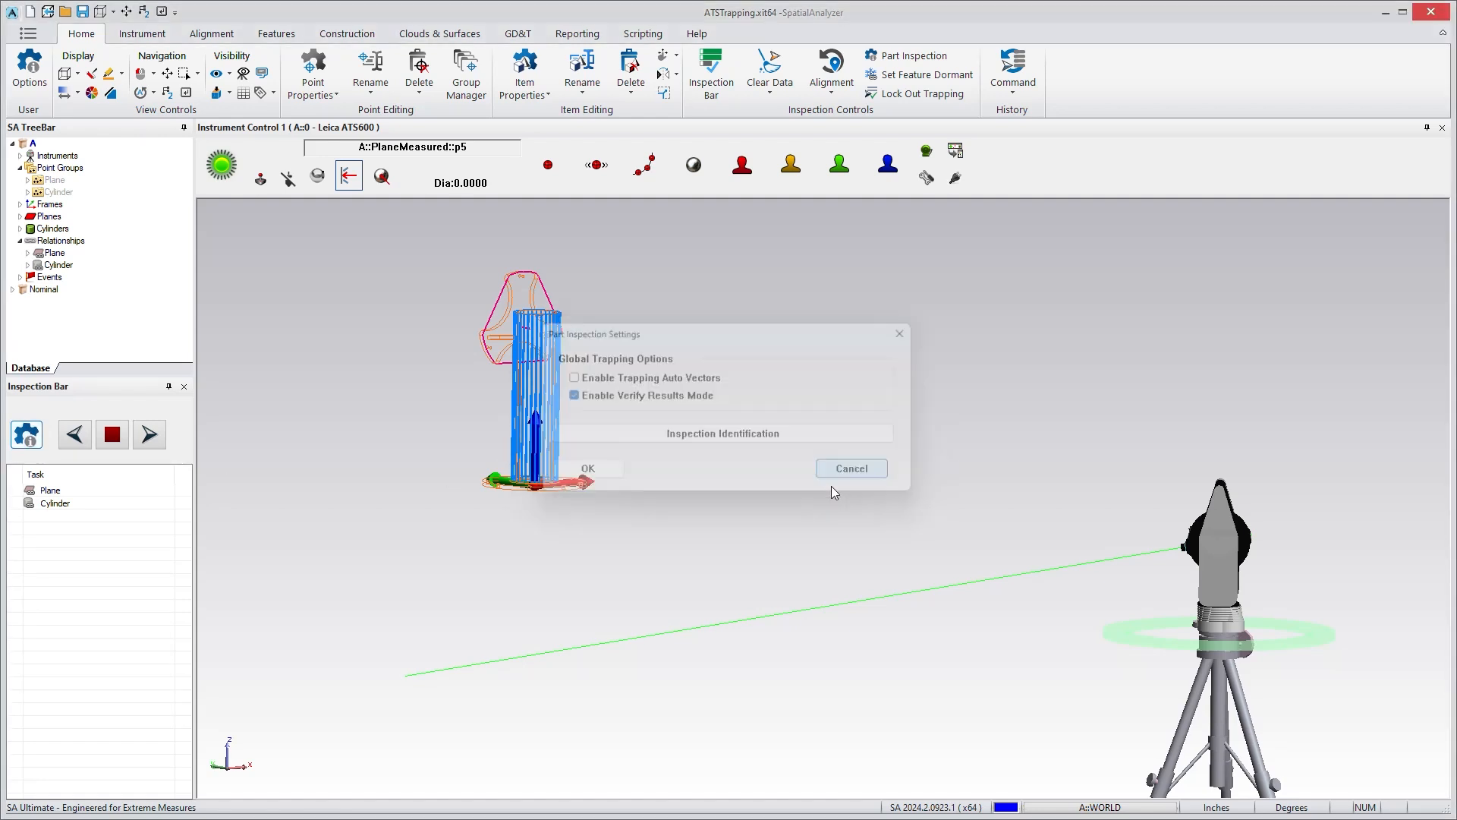
# Auto-measure the guided points of the Plane feature and continue past its verification results
pyautogui.click(57, 492)
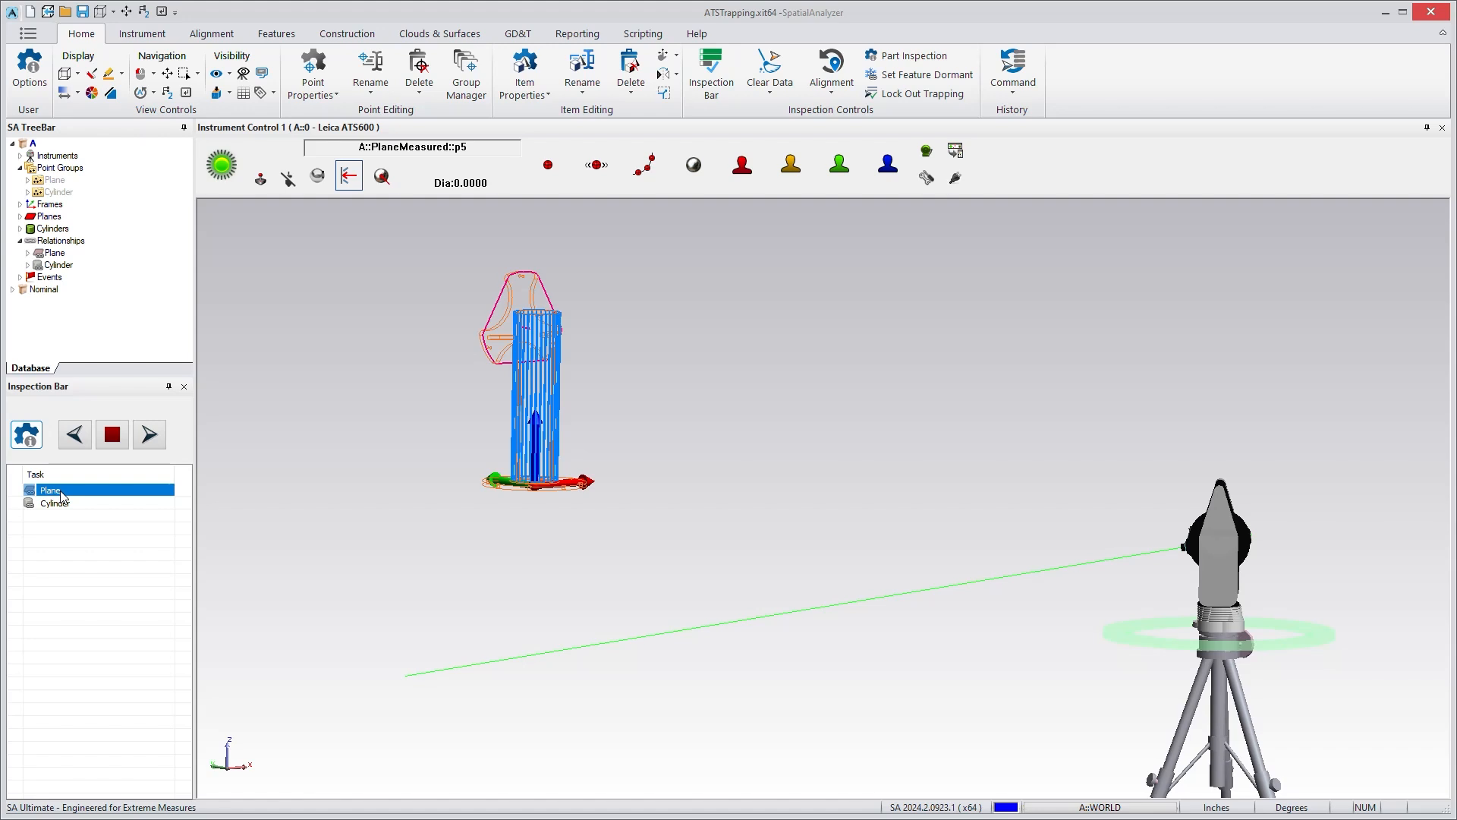
pyautogui.click(150, 434)
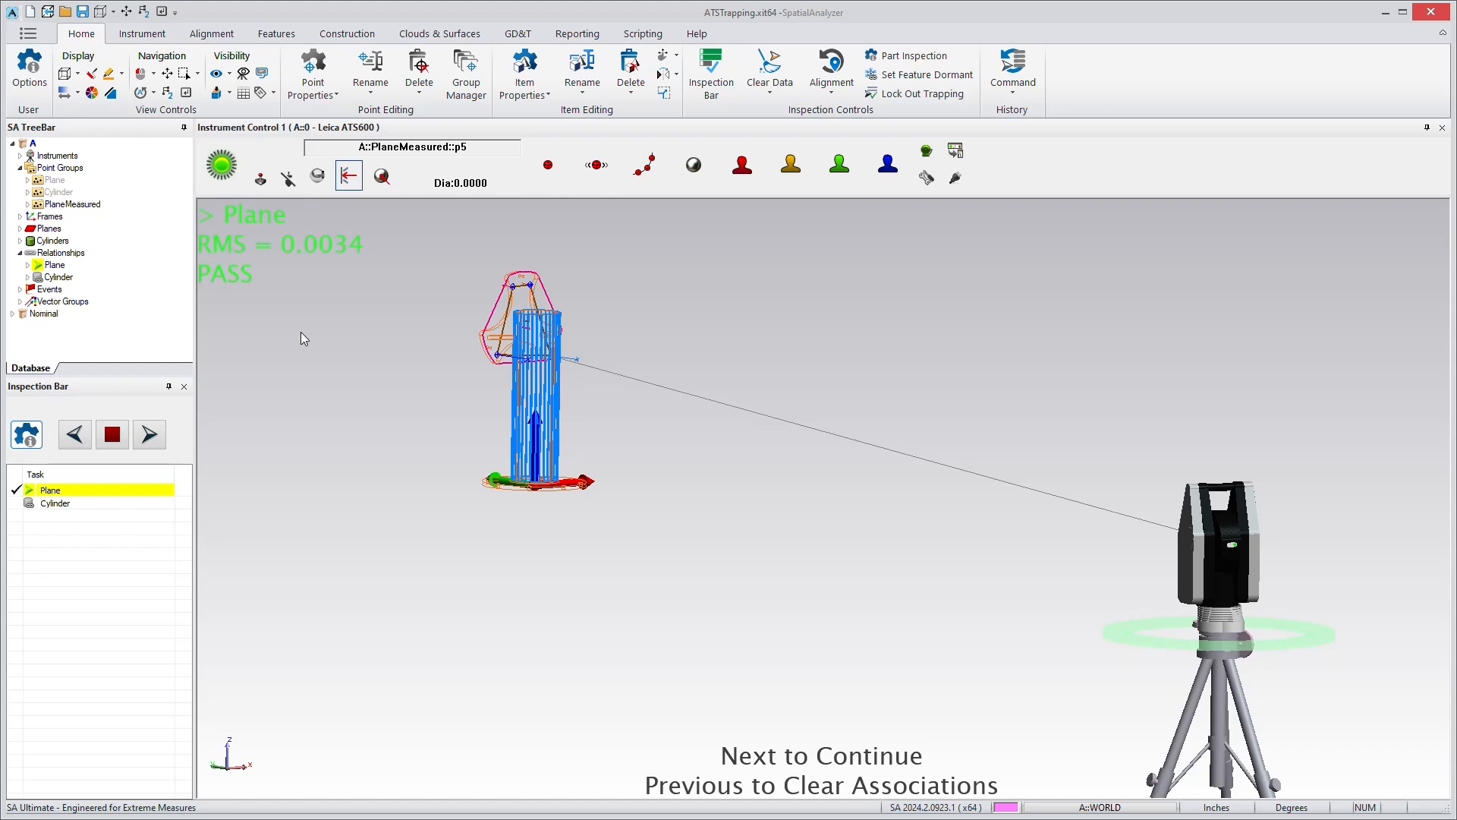
pyautogui.click(149, 434)
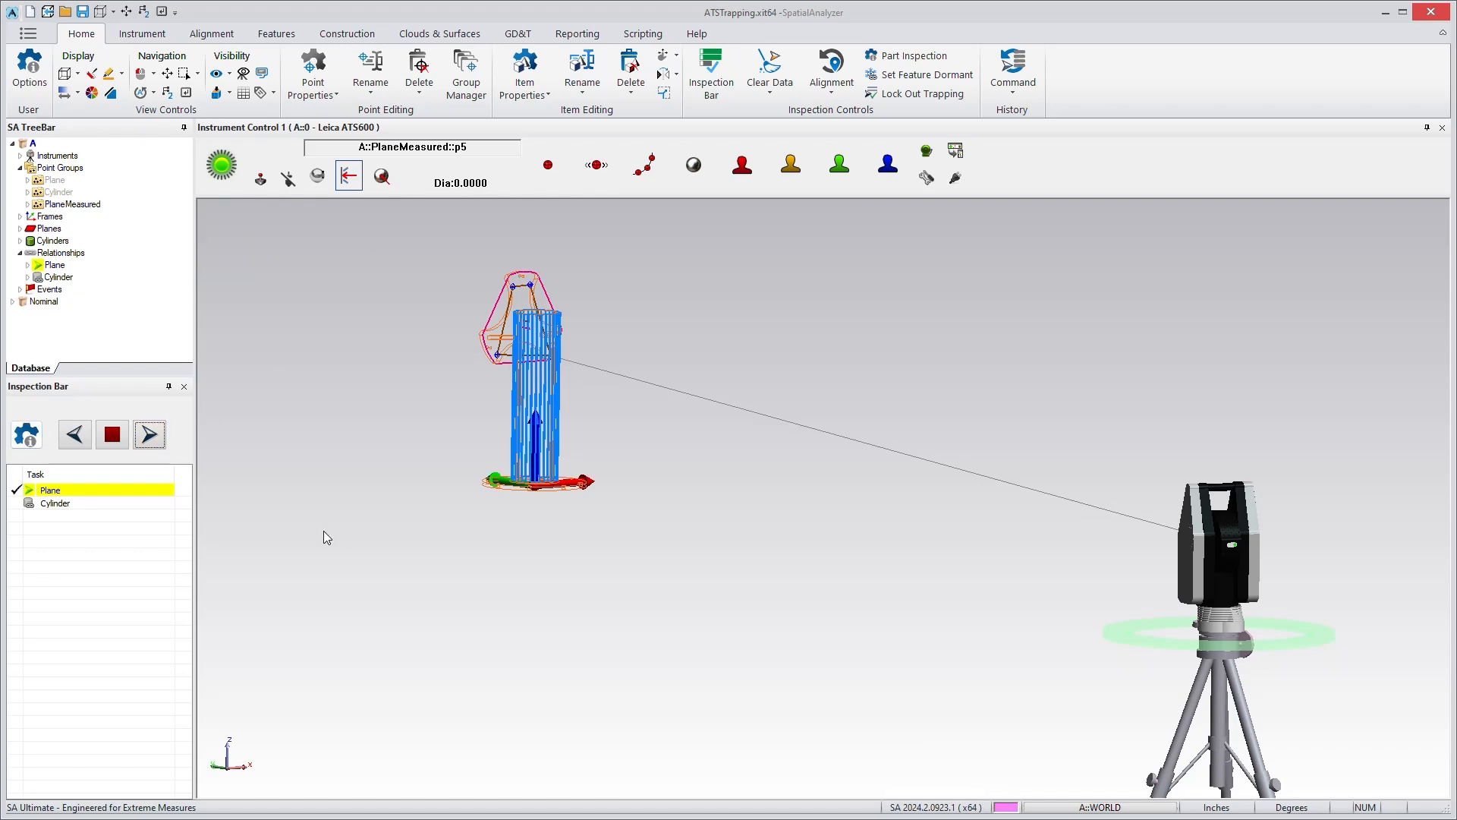
# Start auto-measuring the guided points of the Cylinder feature and move the measurement window fully into view
pyautogui.click(145, 437)
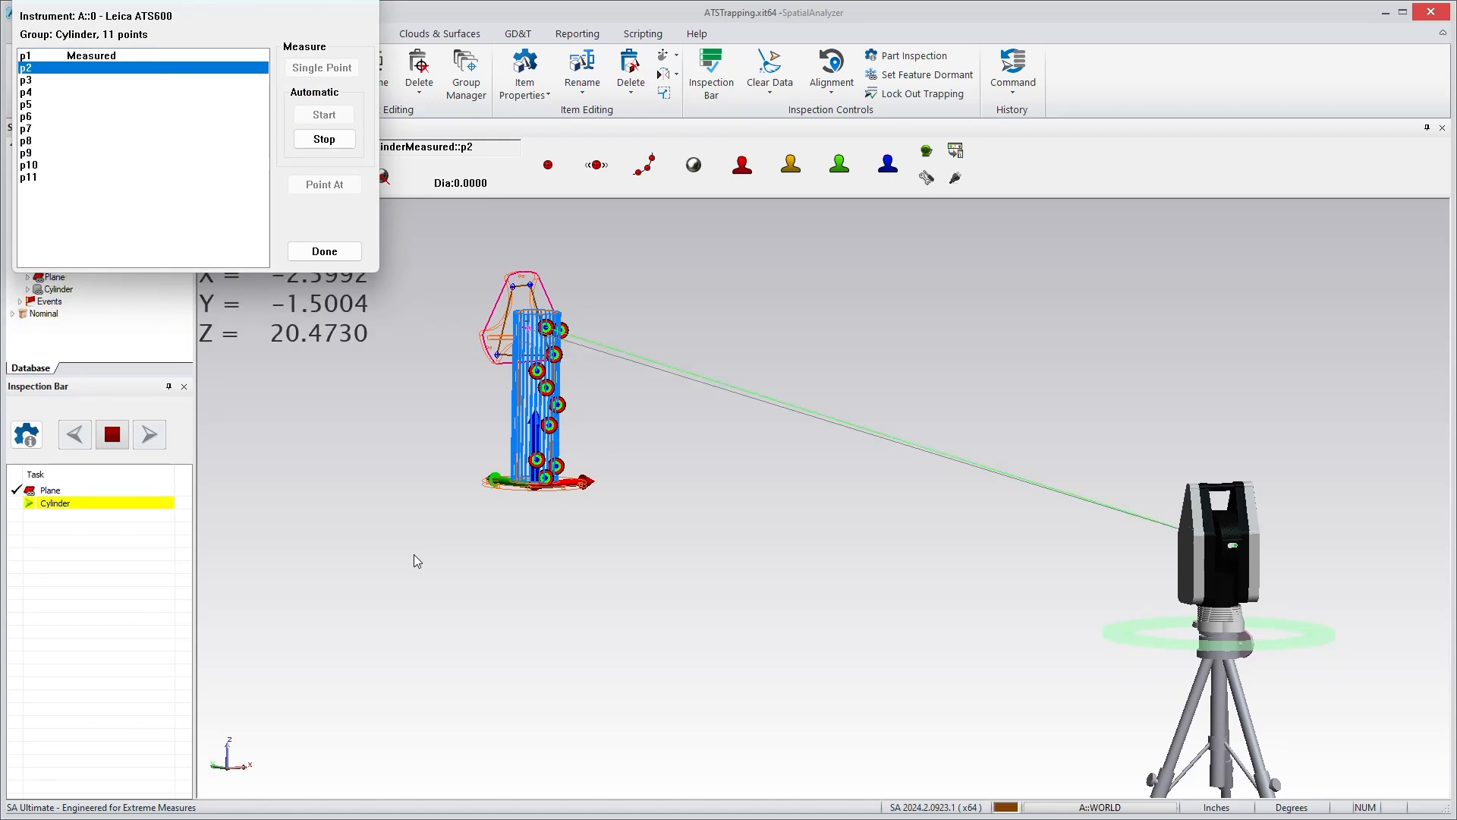
pyautogui.moveTo(224, 14); pyautogui.dragTo(253, 56)
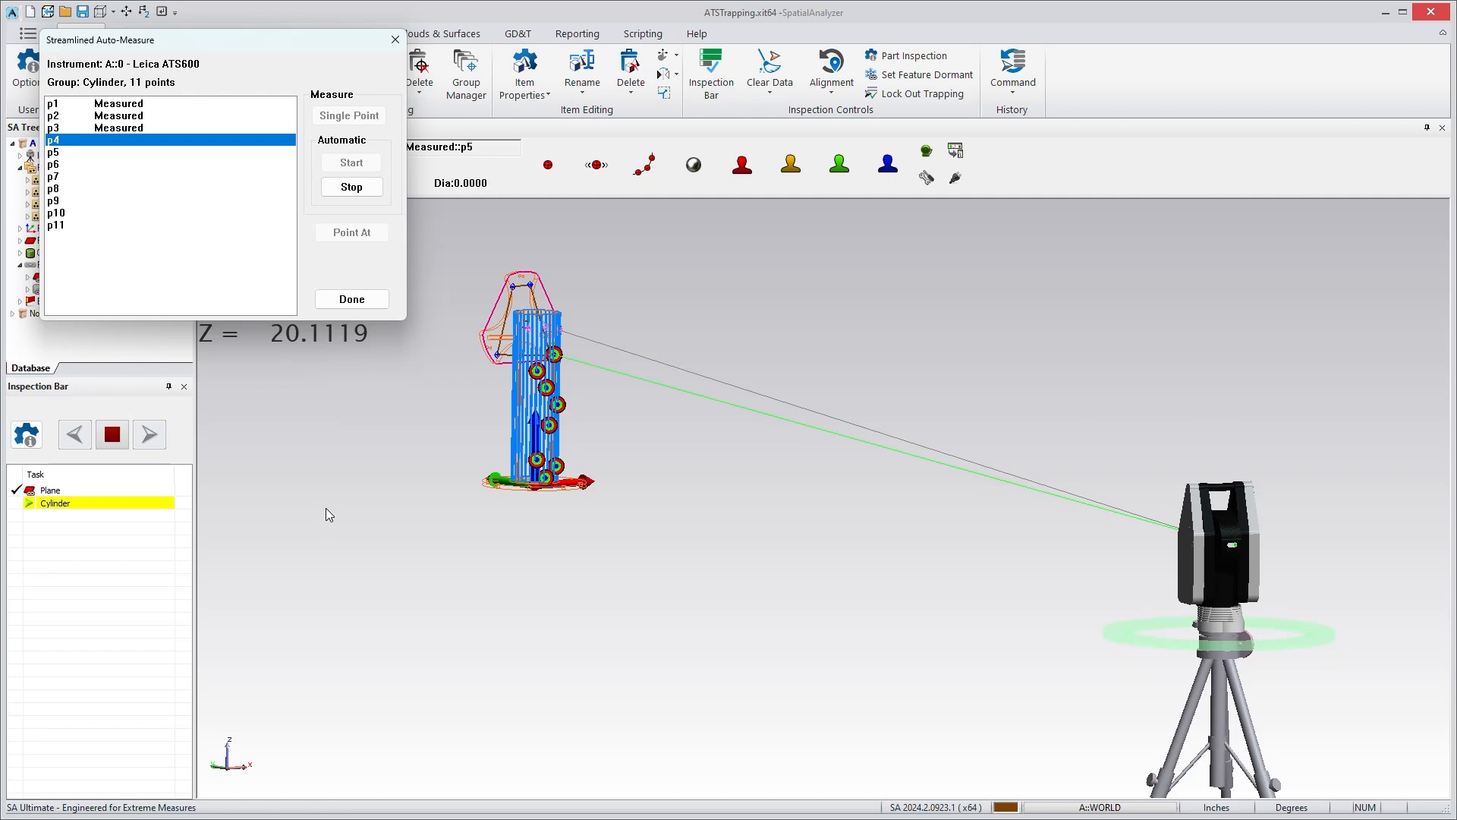